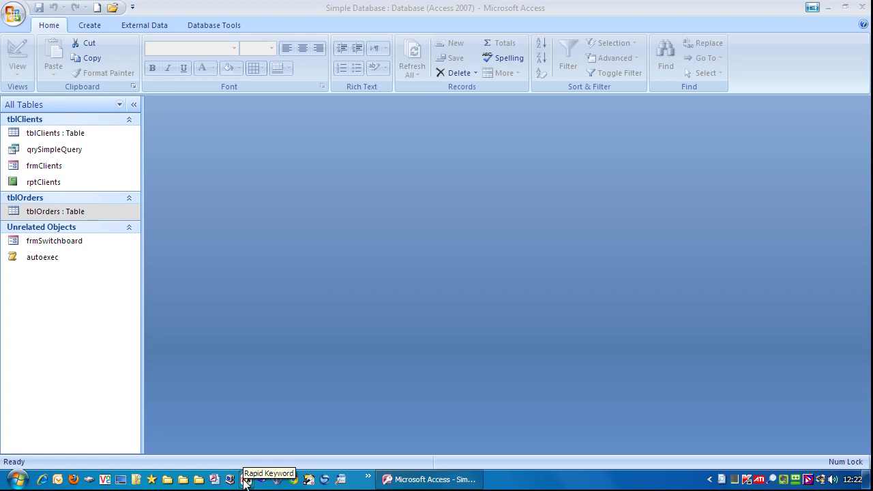
Step: Preview and close frmClients, then copy and paste it as a new form
{"action": "double_click", "coordinate": [37, 165]}
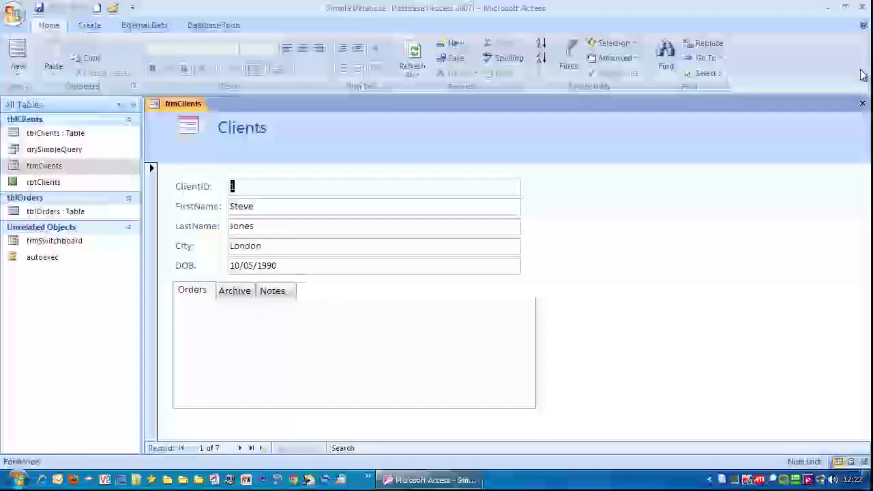
{"action": "left_click", "coordinate": [863, 105]}
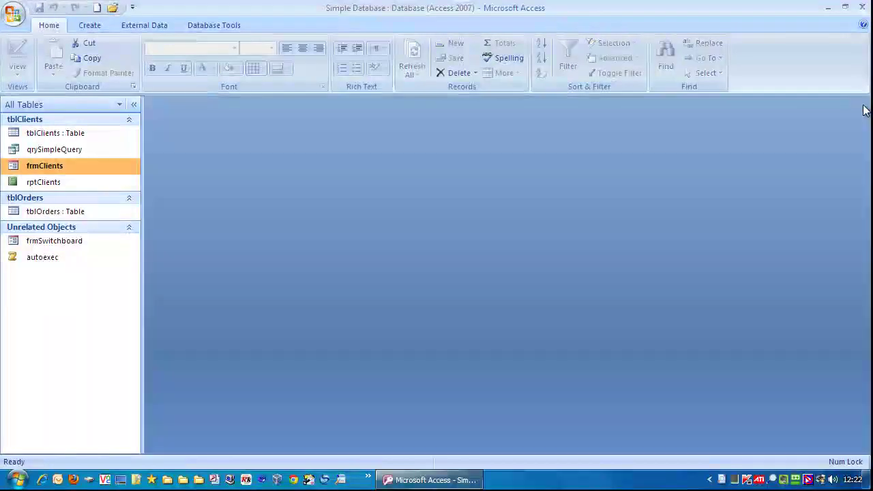
{"action": "right_click", "coordinate": [30, 163]}
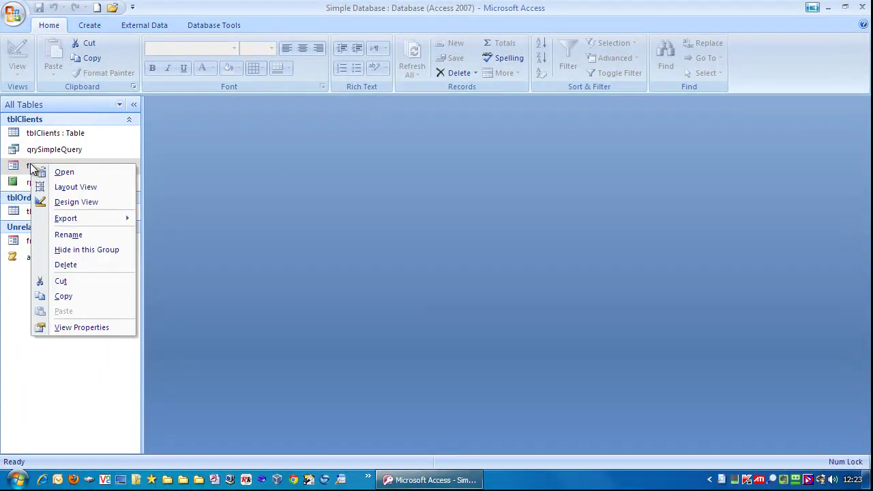
{"action": "left_click", "coordinate": [77, 296]}
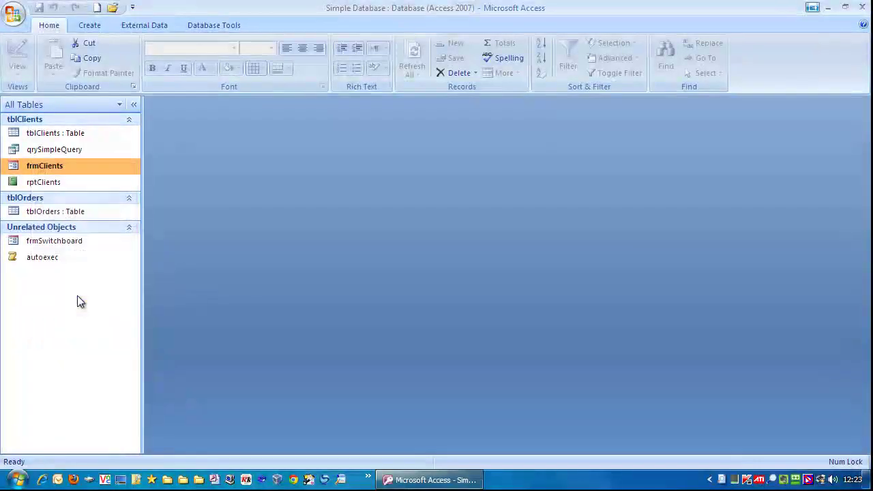
{"action": "right_click", "coordinate": [93, 163]}
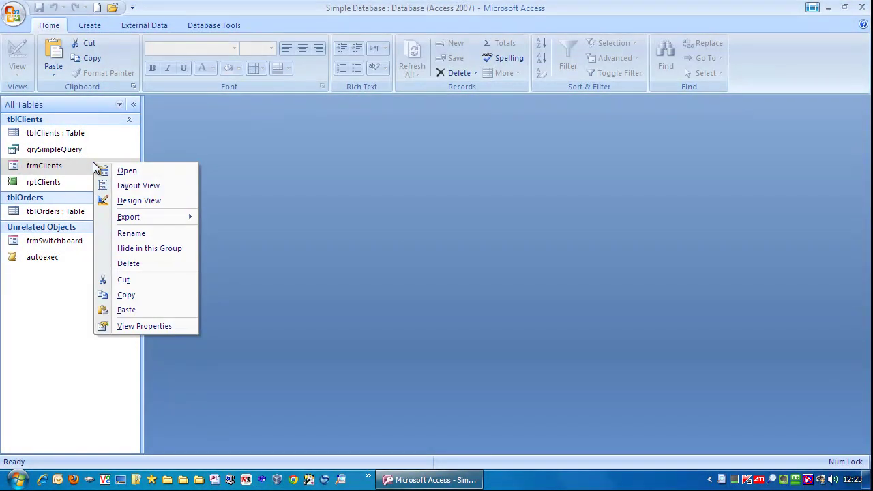
{"action": "left_click", "coordinate": [145, 309]}
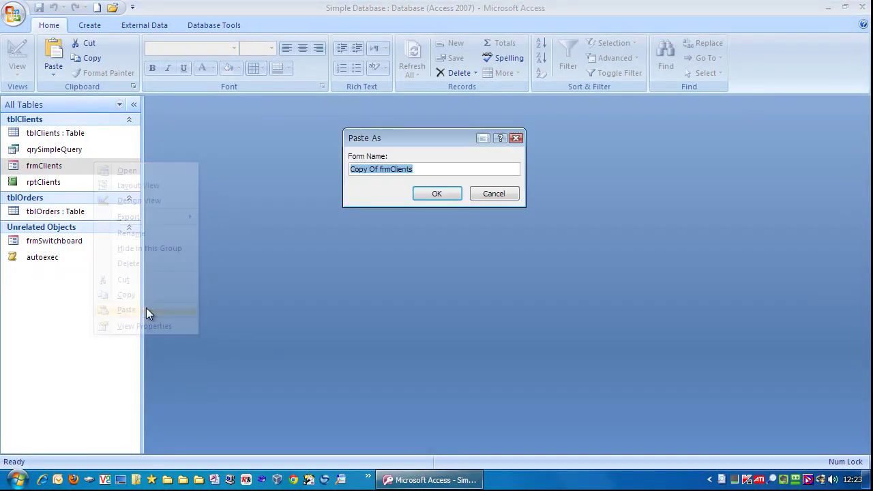
Step: Rename the pasted copy from 'Copy Of frmClients' to frmClientsUntidy and confirm
{"action": "left_click", "coordinate": [375, 169]}
{"action": "left_click_drag", "start_coordinate": [377, 168], "coordinate": [313, 168]}
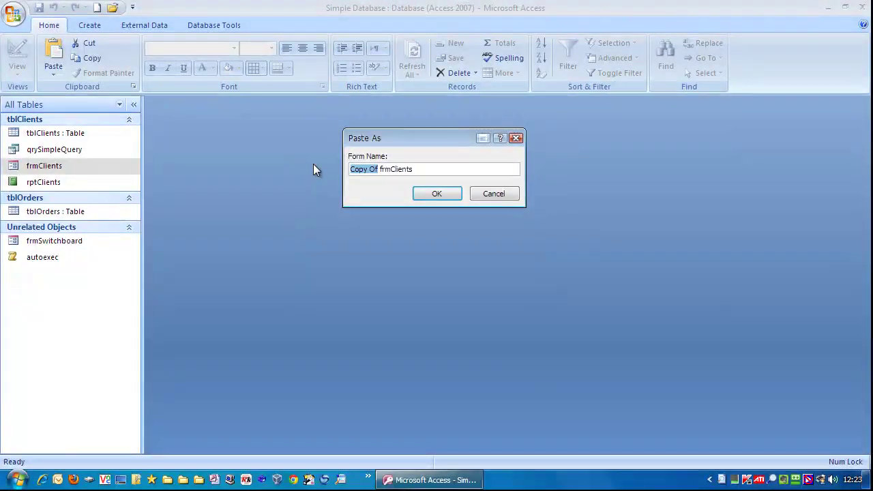
{"action": "key", "text": "Delete"}
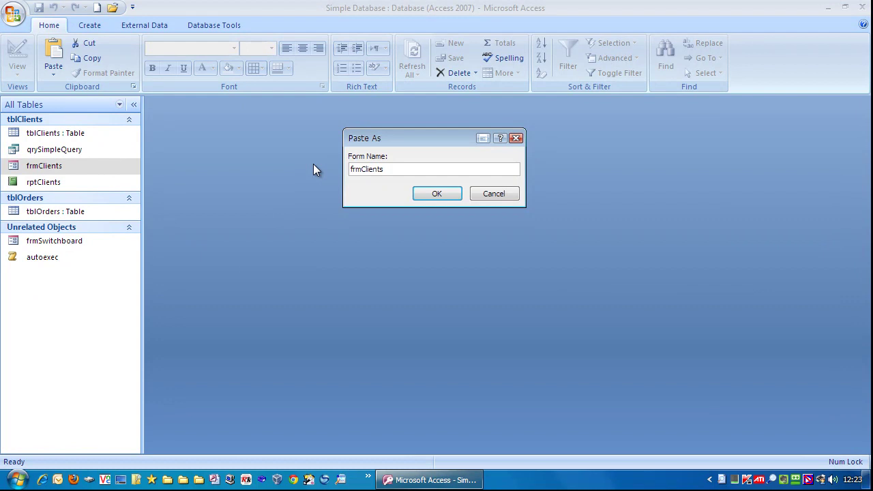
{"action": "type", "text": "Uni"}
{"action": "key", "text": "BackSpace"}
{"action": "type", "text": "tidy"}
{"action": "left_click", "coordinate": [435, 194]}
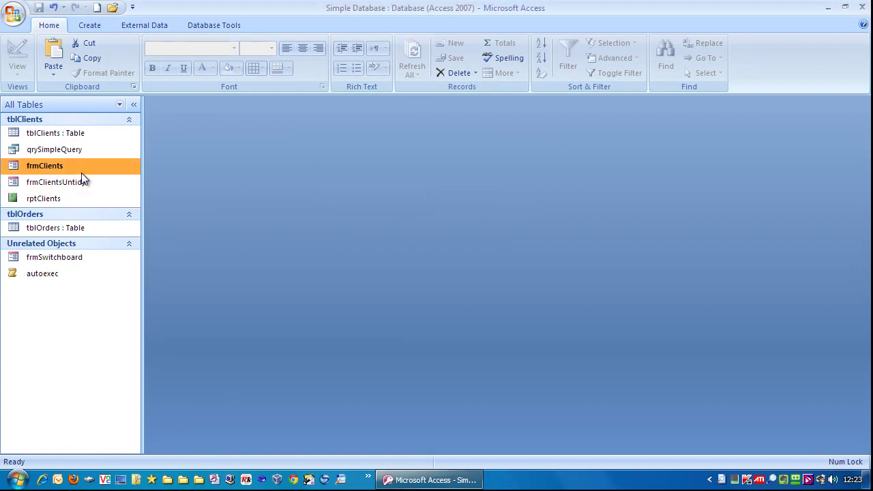
Step: Open frmClientsUntidy in Design View
{"action": "left_click", "coordinate": [82, 180]}
{"action": "right_click", "coordinate": [76, 183]}
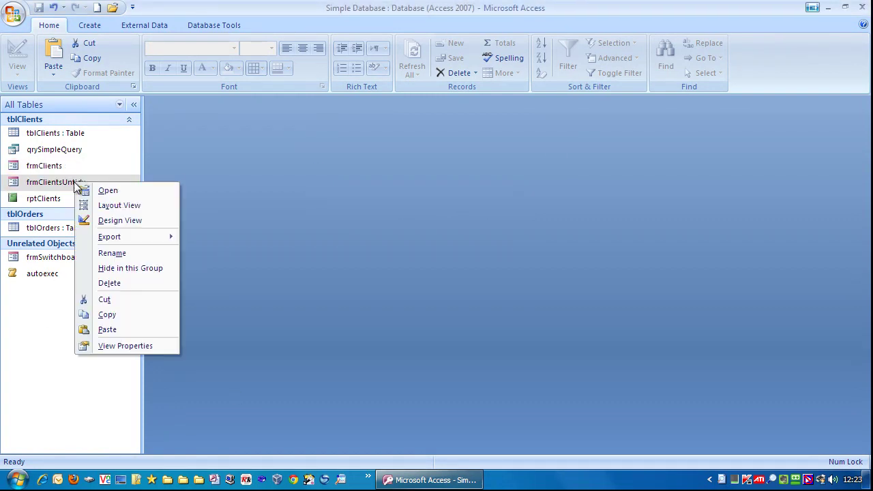
{"action": "left_click", "coordinate": [107, 219]}
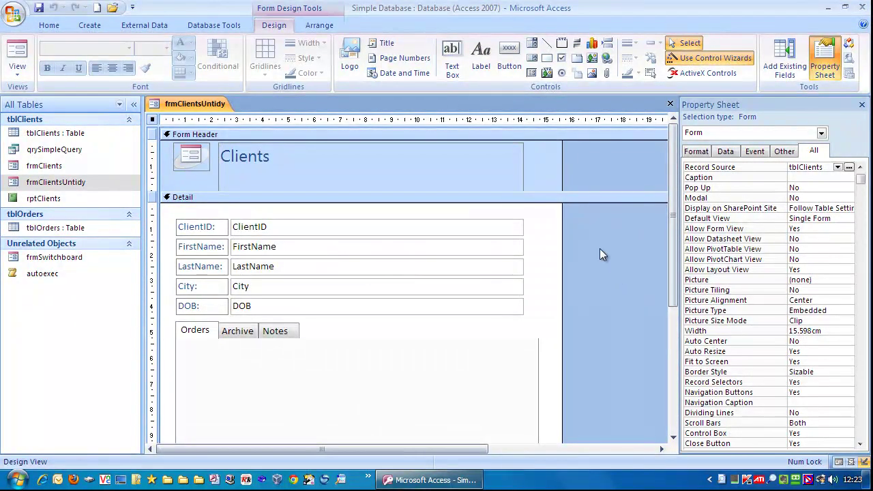
Step: Select the City, LastName and FirstName boxes, then all Detail labels and text boxes
{"action": "left_click", "coordinate": [309, 288]}
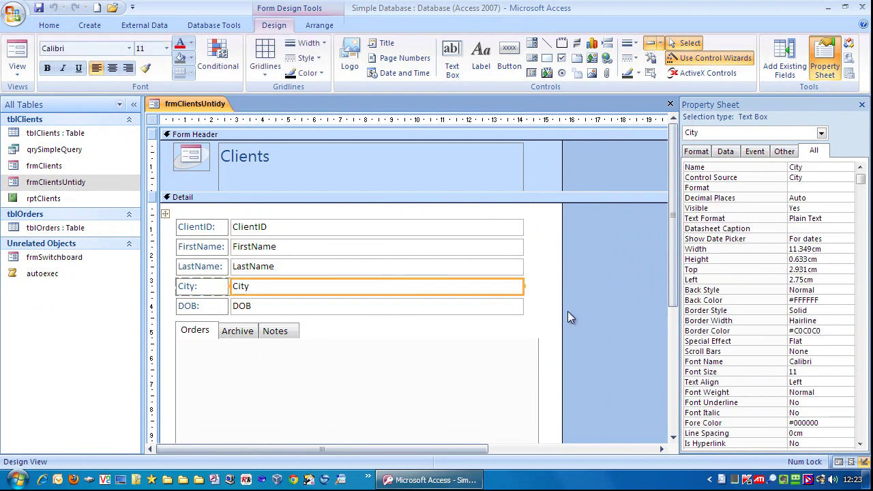
{"action": "left_click", "coordinate": [471, 266]}
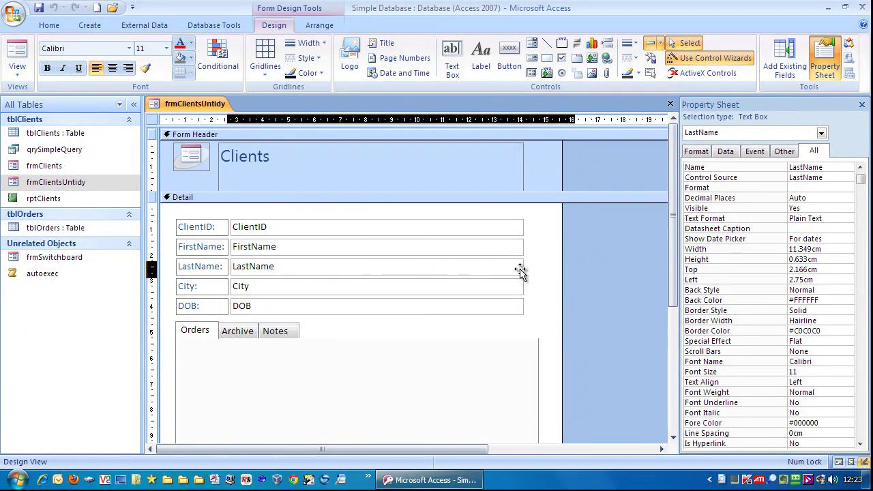
{"action": "left_click", "coordinate": [467, 246]}
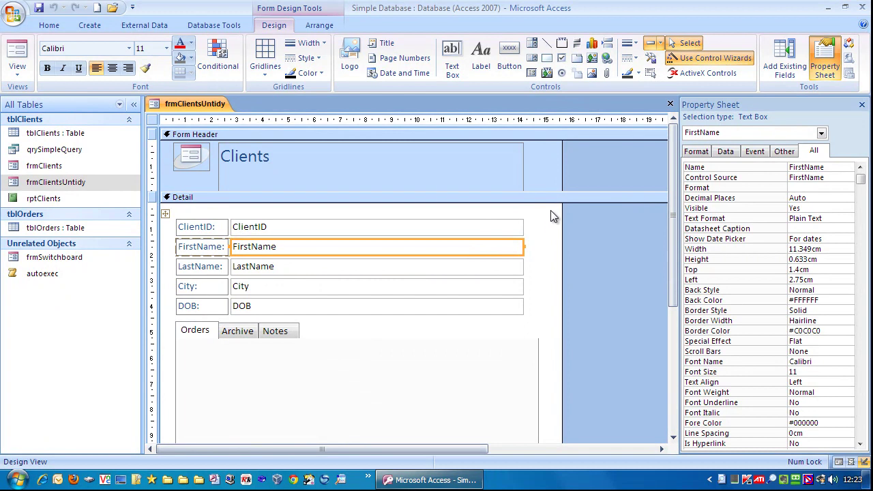
{"action": "left_click_drag", "start_coordinate": [551, 210], "coordinate": [176, 311]}
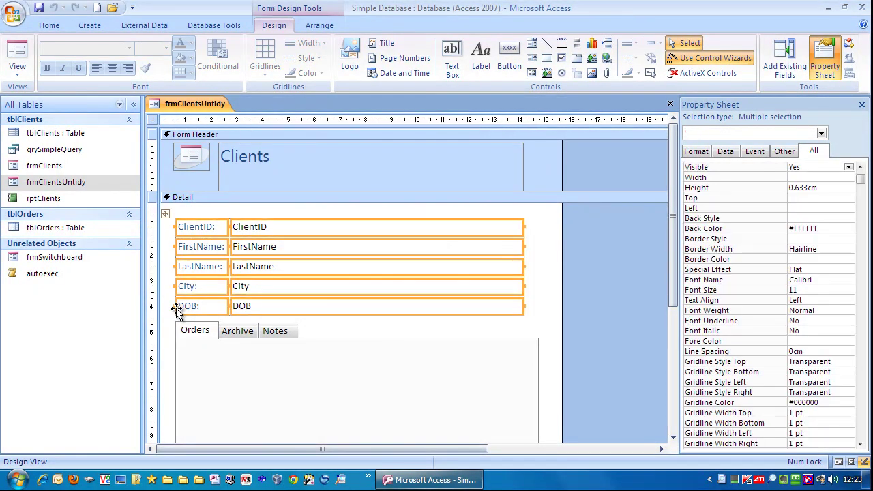
Step: Remove the stacked control layout and nudge the FirstName pair slightly out of line
{"action": "left_click", "coordinate": [319, 25]}
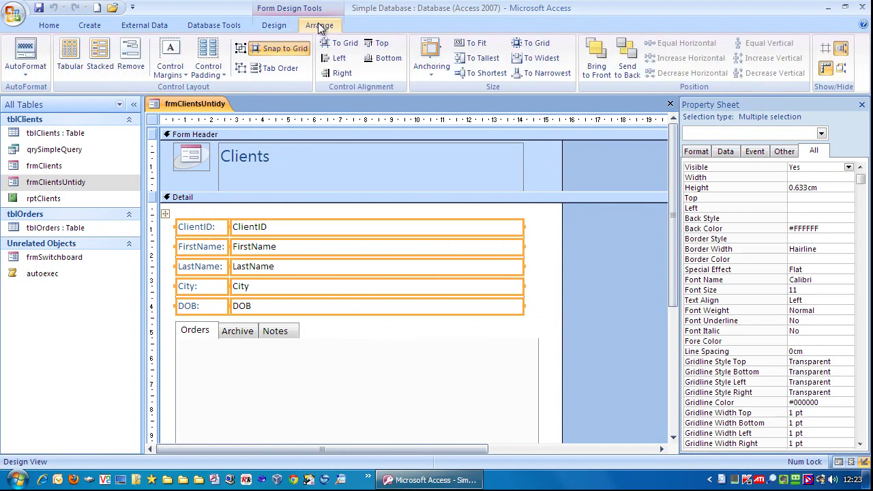
{"action": "left_click", "coordinate": [131, 61]}
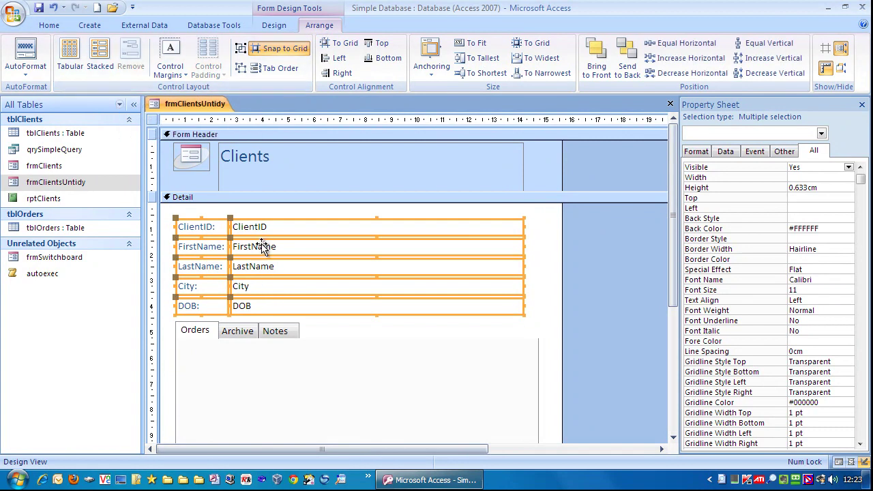
{"action": "left_click", "coordinate": [269, 25]}
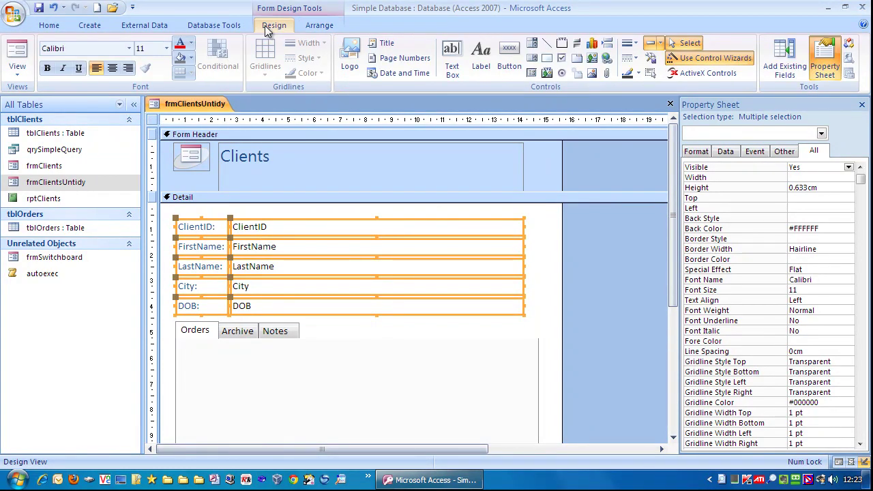
{"action": "left_click", "coordinate": [593, 230]}
{"action": "mouse_move", "coordinate": [431, 253]}
{"action": "left_mouse_down"}
{"action": "mouse_move", "coordinate": [448, 246]}
{"action": "mouse_move", "coordinate": [428, 251]}
{"action": "left_mouse_up"}
Step: Reposition the LastName label and text box pair down and to the right
{"action": "left_click", "coordinate": [589, 269]}
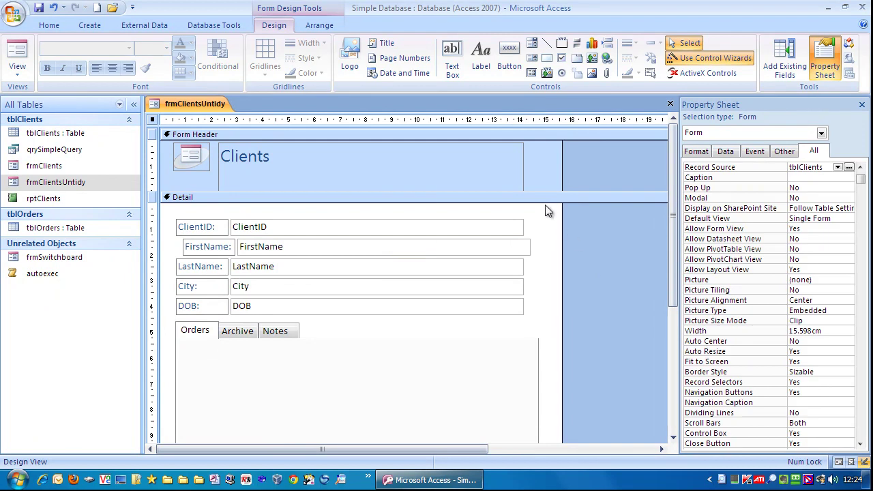
{"action": "left_click", "coordinate": [191, 268]}
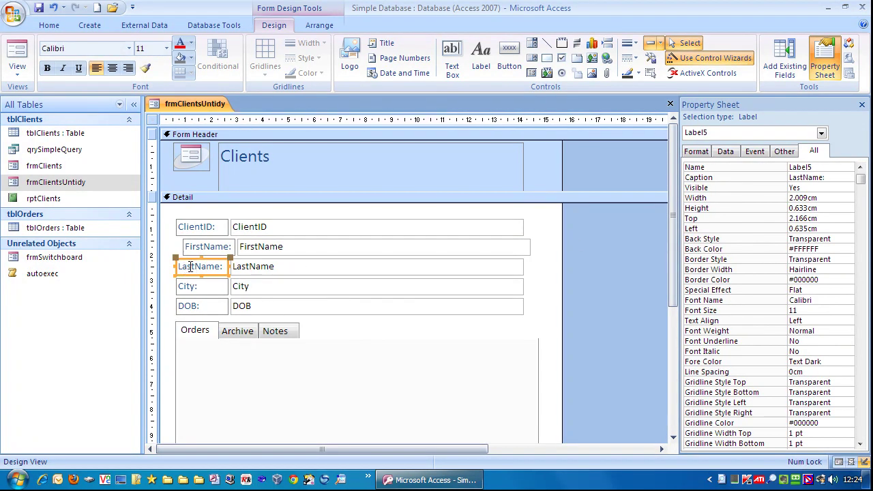
{"action": "left_click_drag", "start_coordinate": [191, 266], "coordinate": [210, 277]}
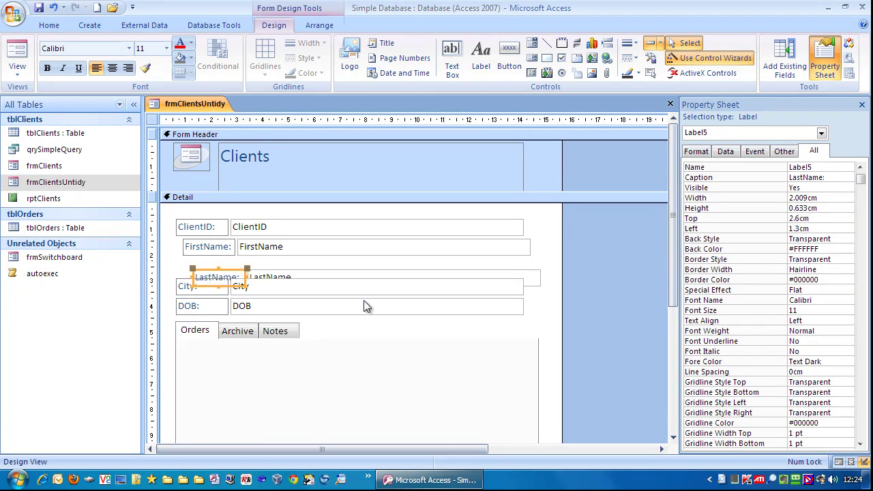
{"action": "left_click_drag", "start_coordinate": [343, 271], "coordinate": [364, 253]}
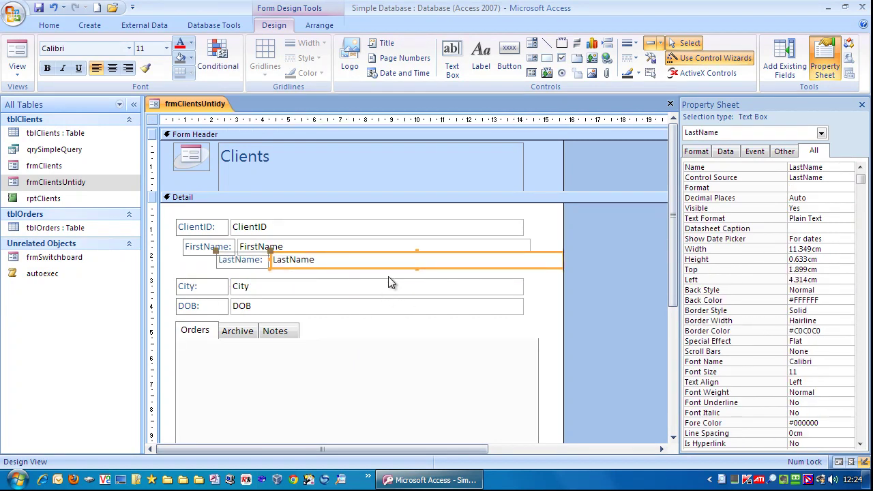
{"action": "left_click", "coordinate": [565, 279]}
{"action": "left_click", "coordinate": [558, 264]}
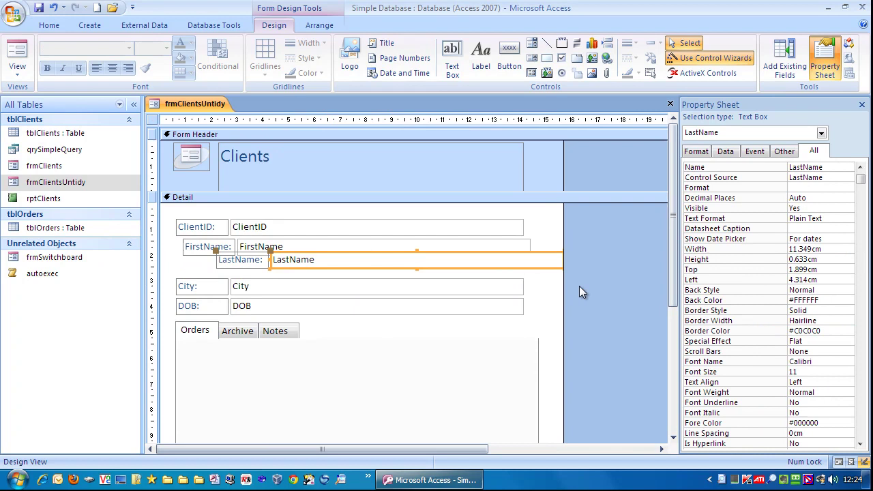
{"action": "left_click", "coordinate": [593, 274]}
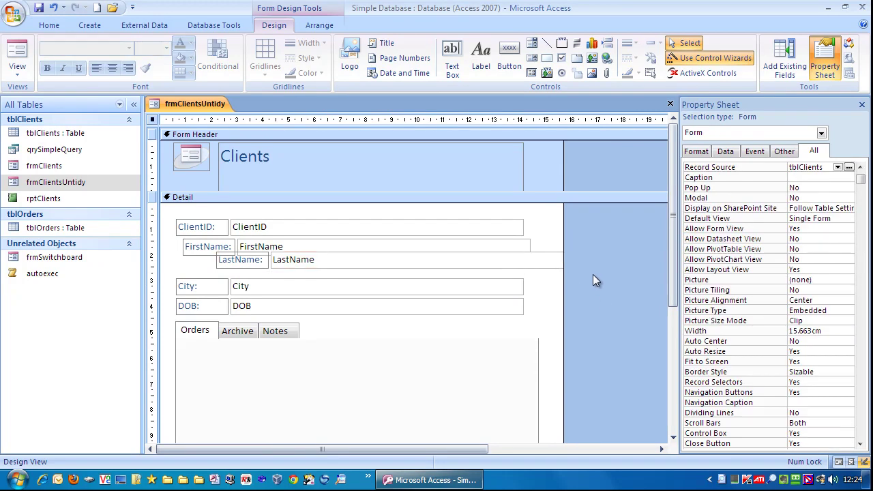
{"action": "left_click", "coordinate": [335, 258]}
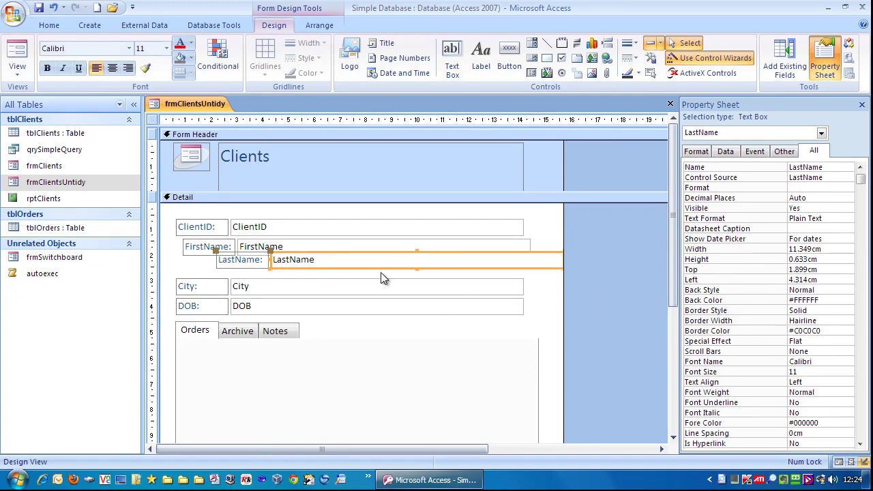
{"action": "left_click_drag", "start_coordinate": [381, 270], "coordinate": [389, 285]}
Step: Move FirstName to the top of Detail and ClientID directly below it
{"action": "left_click", "coordinate": [554, 239]}
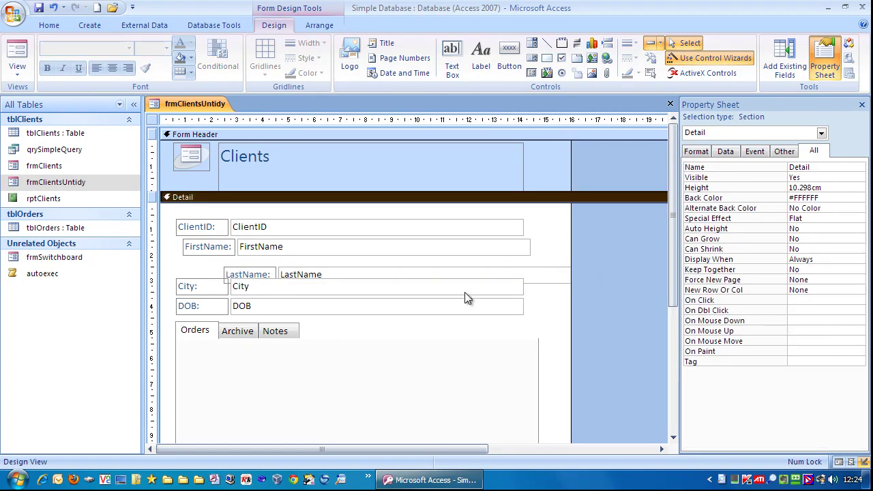
{"action": "left_click", "coordinate": [332, 249]}
{"action": "left_click_drag", "start_coordinate": [332, 249], "coordinate": [401, 217]}
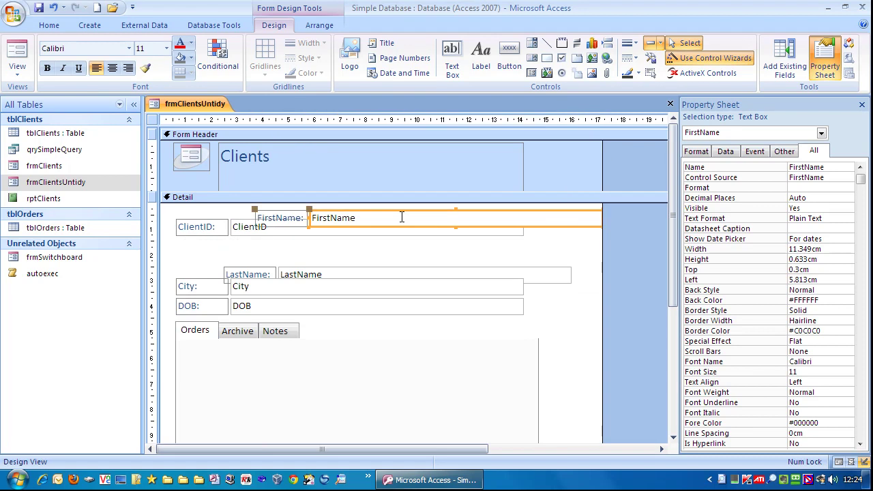
{"action": "left_click_drag", "start_coordinate": [334, 231], "coordinate": [395, 246]}
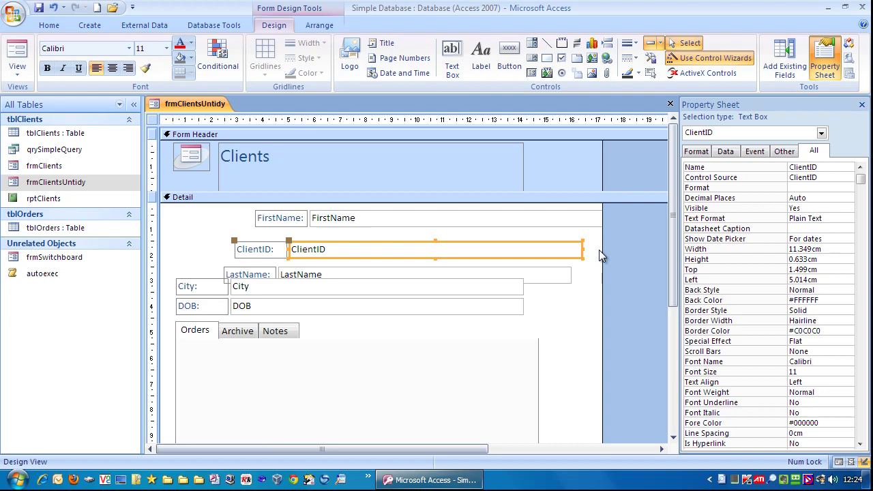
Step: Narrow ClientID to 8.466 cm and shrink LastName to 7.407 cm by 0.316 cm
{"action": "left_click_drag", "start_coordinate": [582, 250], "coordinate": [508, 250]}
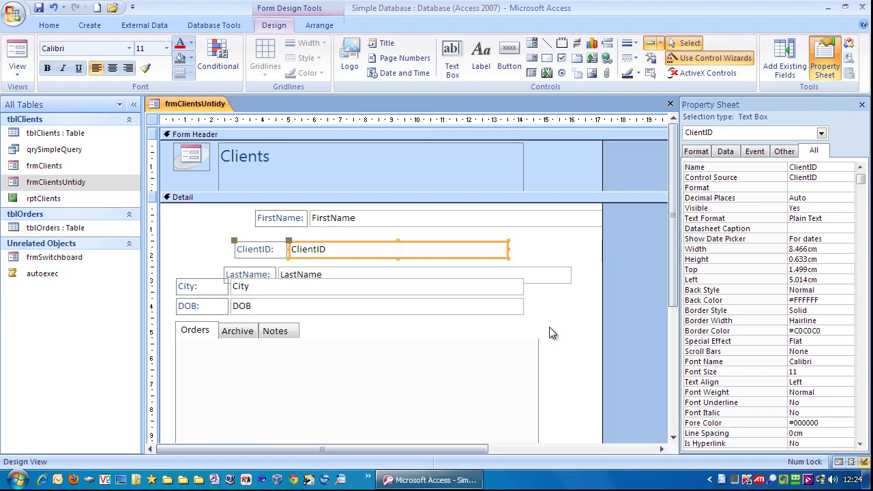
{"action": "left_click", "coordinate": [553, 275]}
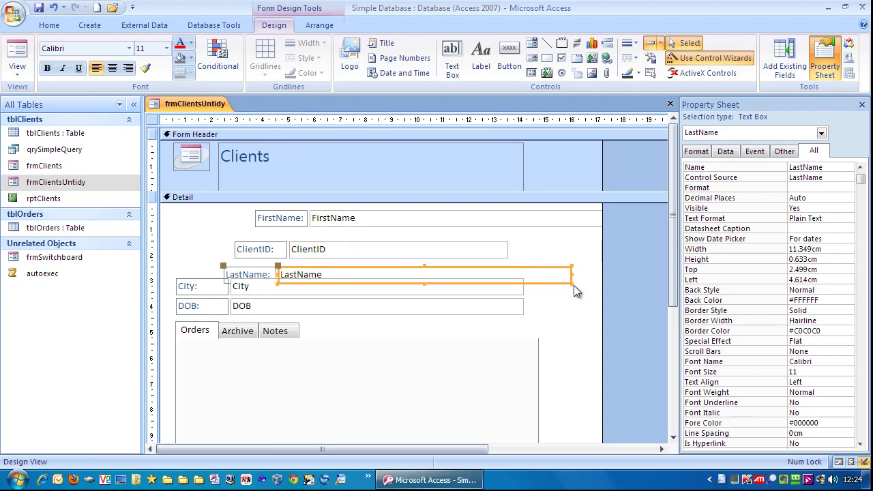
{"action": "left_click_drag", "start_coordinate": [571, 282], "coordinate": [468, 276]}
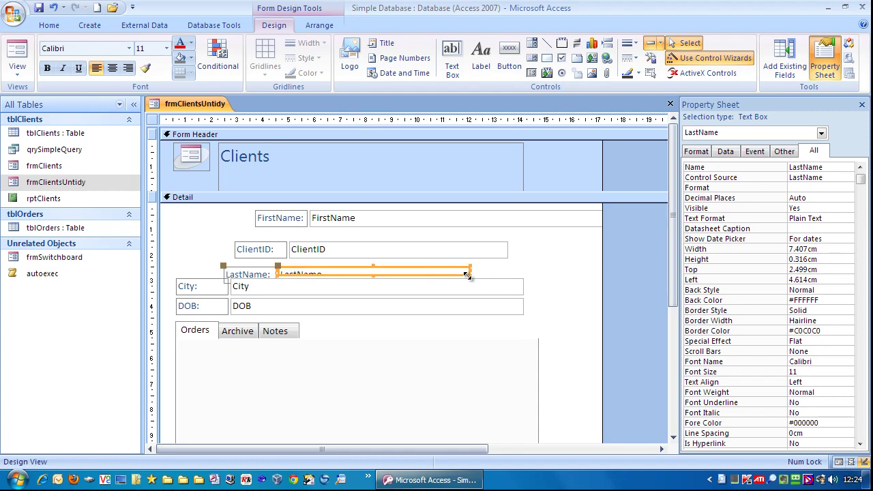
Step: Move the Orders/Archive/Notes tab control right and slightly down
{"action": "left_click", "coordinate": [591, 252]}
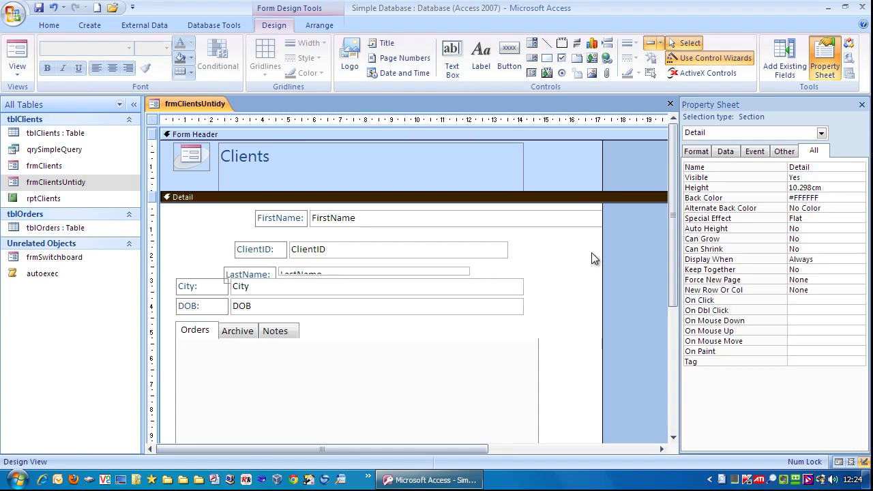
{"action": "scroll", "coordinate": [591, 252], "scroll_direction": "down", "scroll_amount": 1}
{"action": "left_click_drag", "start_coordinate": [292, 319], "coordinate": [341, 325]}
{"action": "left_click", "coordinate": [341, 275]}
{"action": "left_click_drag", "start_coordinate": [421, 283], "coordinate": [504, 292]}
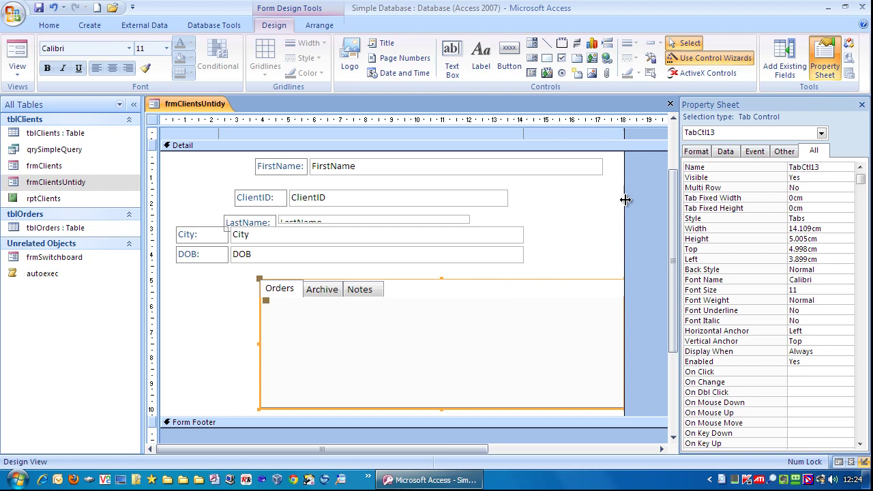
{"action": "left_click_drag", "start_coordinate": [624, 198], "coordinate": [670, 205]}
{"action": "left_click_drag", "start_coordinate": [673, 244], "coordinate": [668, 168]}
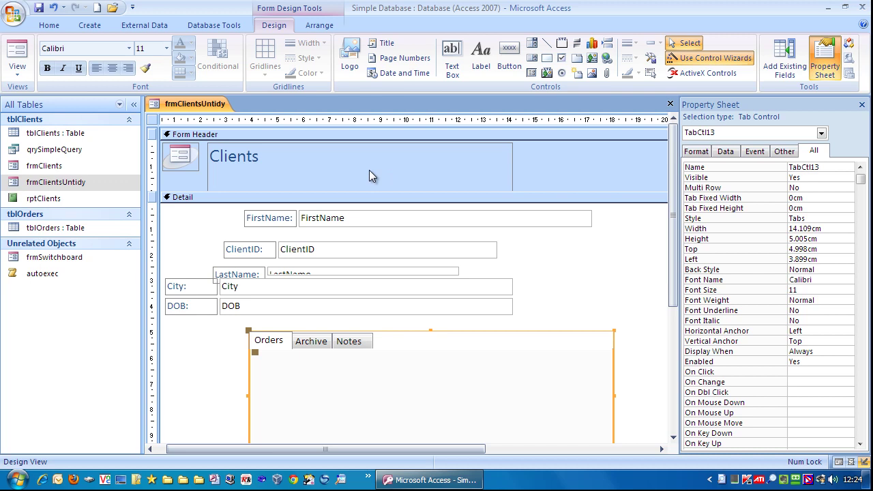
Step: Shift the Clients title right and drag the Form Footer bar down to enlarge Detail
{"action": "left_click_drag", "start_coordinate": [369, 169], "coordinate": [497, 170]}
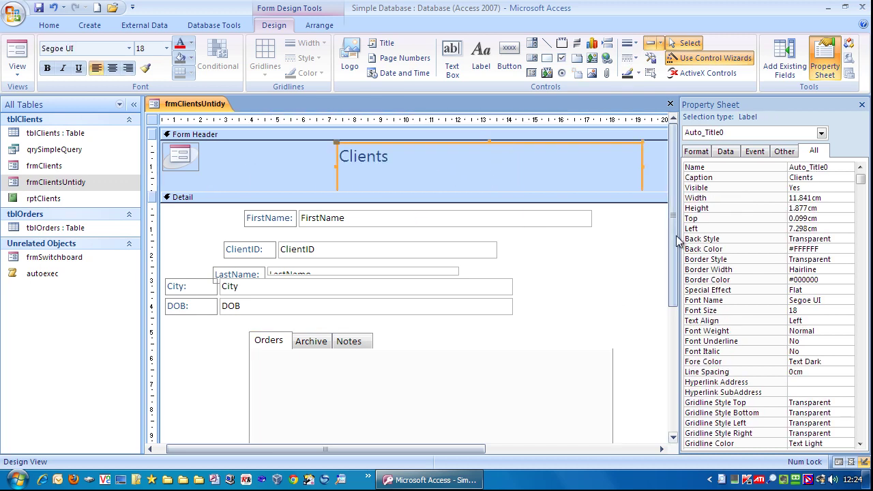
{"action": "left_click_drag", "start_coordinate": [677, 240], "coordinate": [704, 368]}
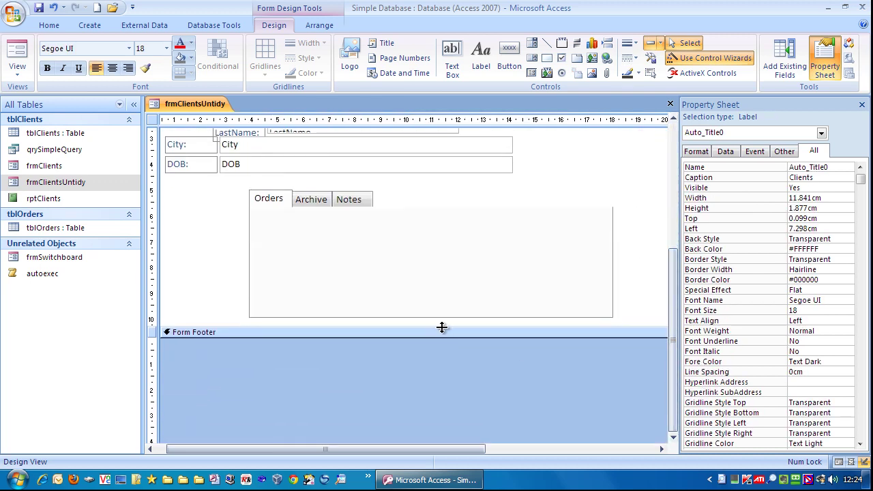
{"action": "left_click_drag", "start_coordinate": [442, 328], "coordinate": [455, 414]}
{"action": "left_click_drag", "start_coordinate": [676, 312], "coordinate": [674, 191]}
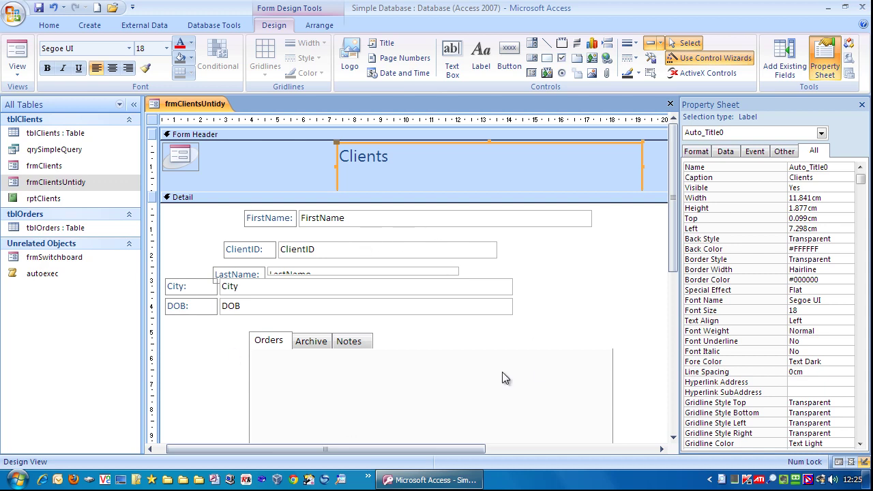
Step: Close the Property Sheet and put ClientID on the top row with FirstName below
{"action": "left_click", "coordinate": [862, 104]}
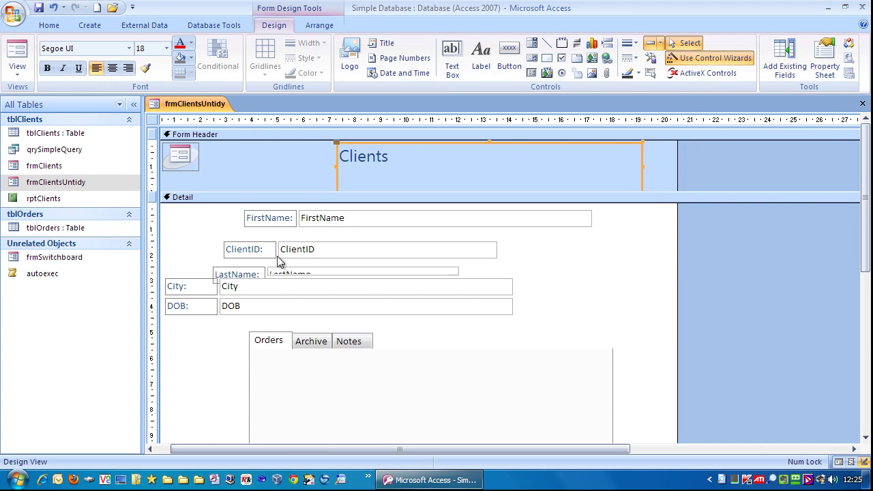
{"action": "left_click_drag", "start_coordinate": [322, 252], "coordinate": [285, 226]}
{"action": "left_click_drag", "start_coordinate": [487, 218], "coordinate": [458, 247]}
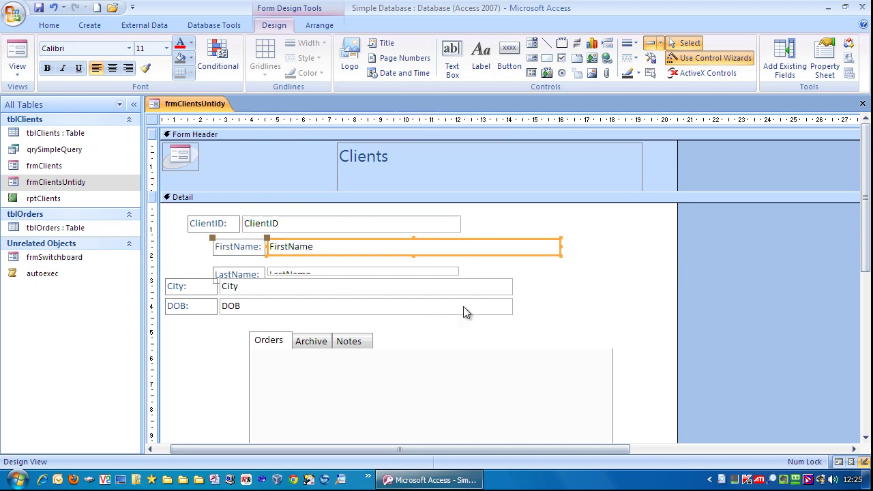
Step: Lower DOB and City slightly, raise LastName under FirstName, and select the five labels
{"action": "left_click_drag", "start_coordinate": [463, 311], "coordinate": [464, 320]}
{"action": "left_click_drag", "start_coordinate": [444, 293], "coordinate": [444, 301]}
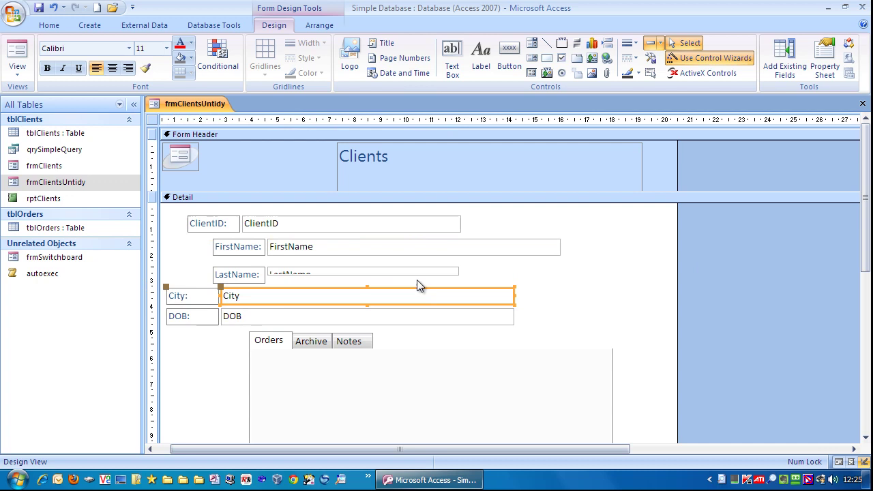
{"action": "left_click_drag", "start_coordinate": [359, 271], "coordinate": [285, 273]}
{"action": "left_click", "coordinate": [302, 276]}
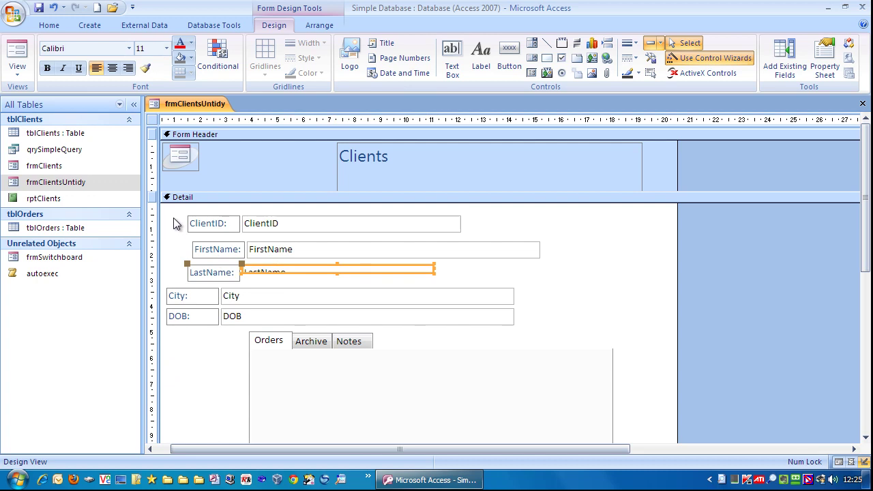
{"action": "left_click_drag", "start_coordinate": [173, 219], "coordinate": [204, 331]}
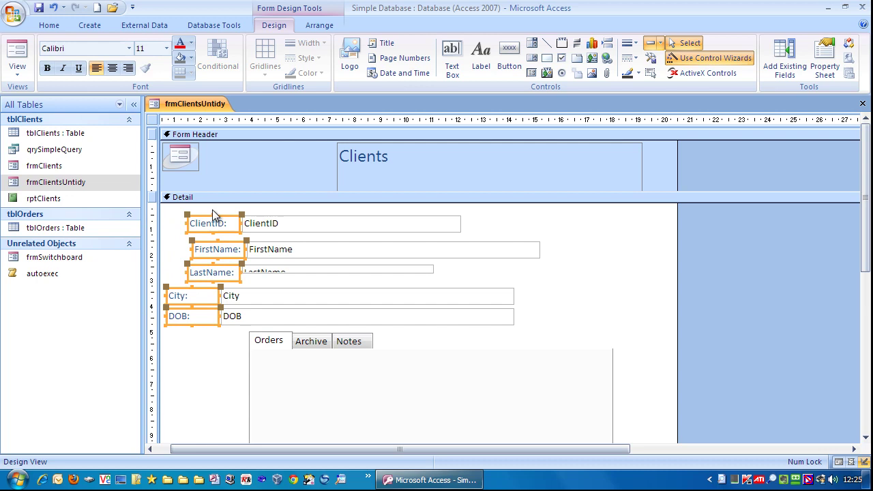
Step: Align the five field labels to the left, then select all labels and text boxes
{"action": "left_click", "coordinate": [178, 257]}
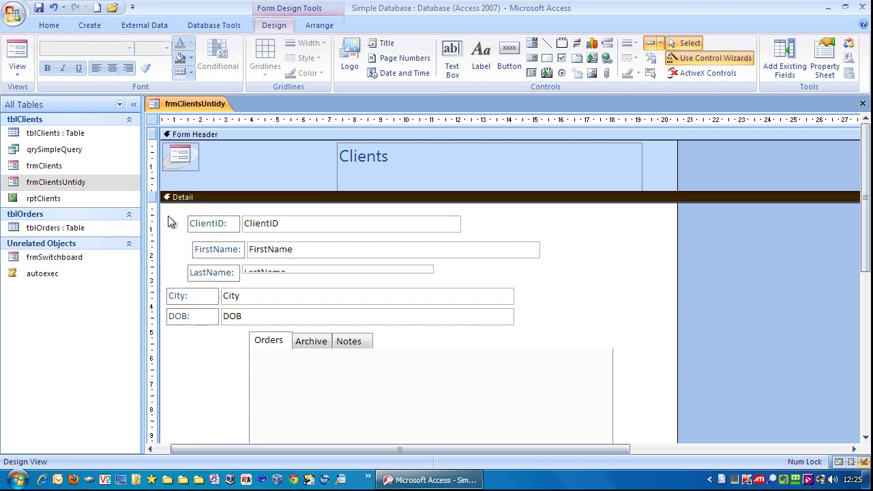
{"action": "left_click_drag", "start_coordinate": [167, 213], "coordinate": [201, 330]}
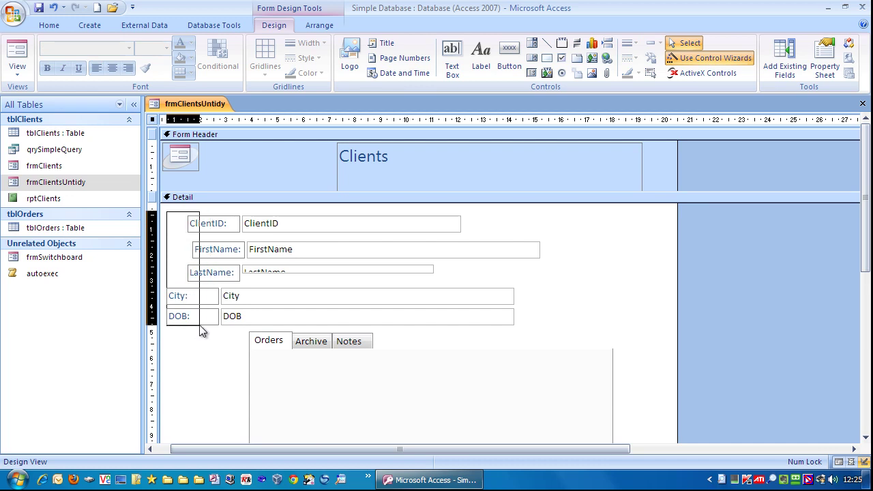
{"action": "mouse_move", "coordinate": [201, 330]}
{"action": "left_mouse_down"}
{"action": "mouse_move", "coordinate": [251, 334]}
{"action": "mouse_move", "coordinate": [208, 326]}
{"action": "left_mouse_up"}
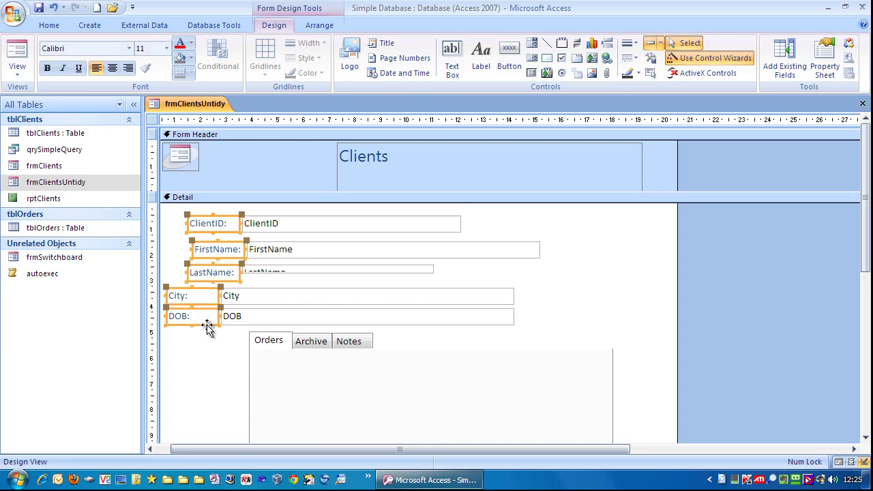
{"action": "right_click", "coordinate": [202, 225]}
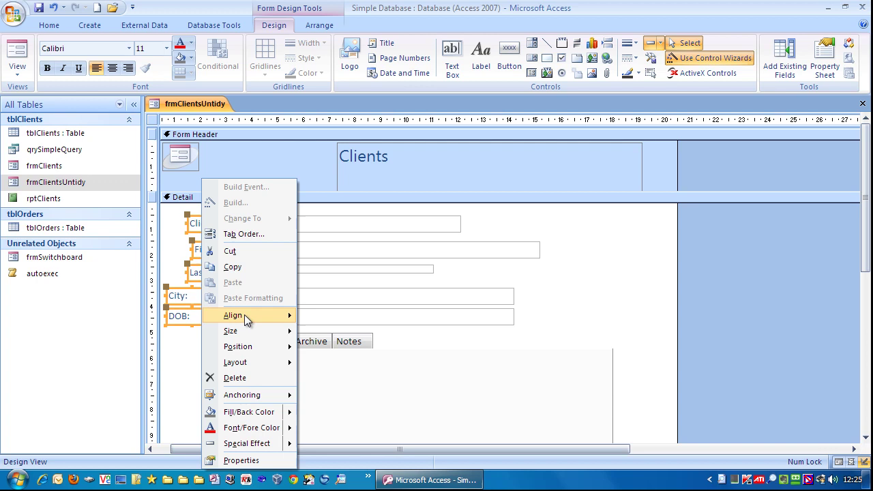
{"action": "mouse_move", "coordinate": [247, 317]}
{"action": "left_click", "coordinate": [325, 316]}
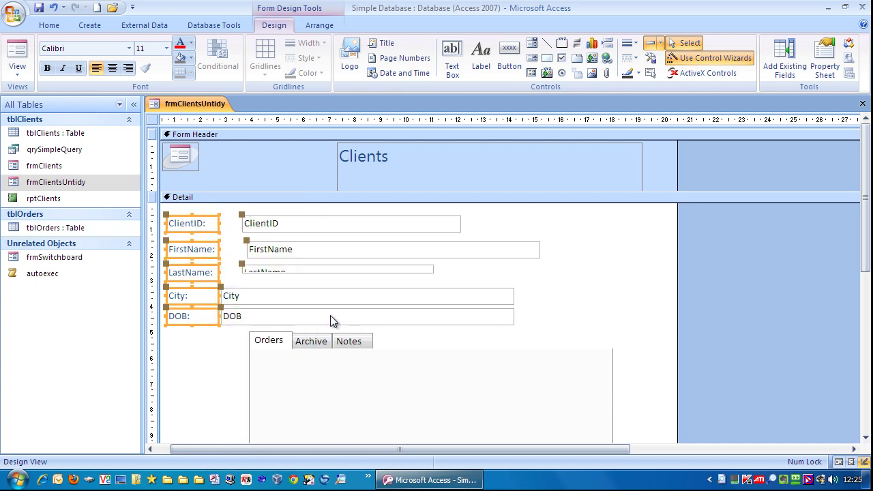
{"action": "left_click", "coordinate": [202, 368]}
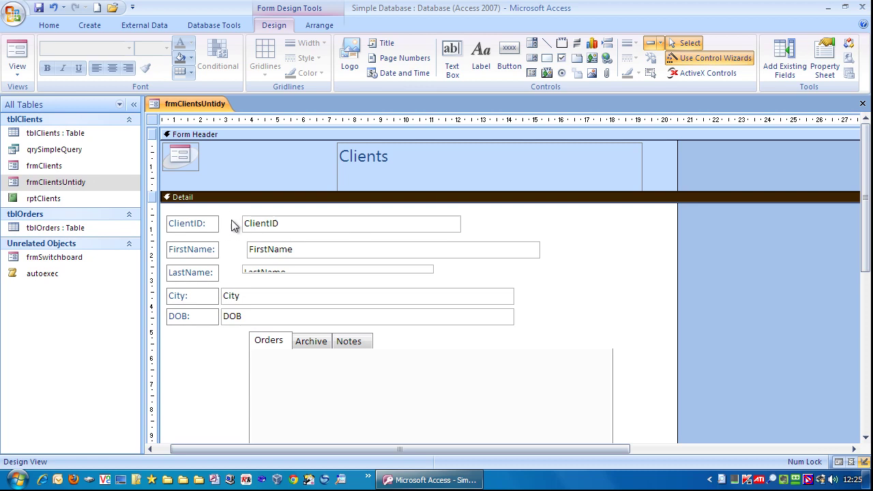
{"action": "left_click_drag", "start_coordinate": [225, 211], "coordinate": [279, 320]}
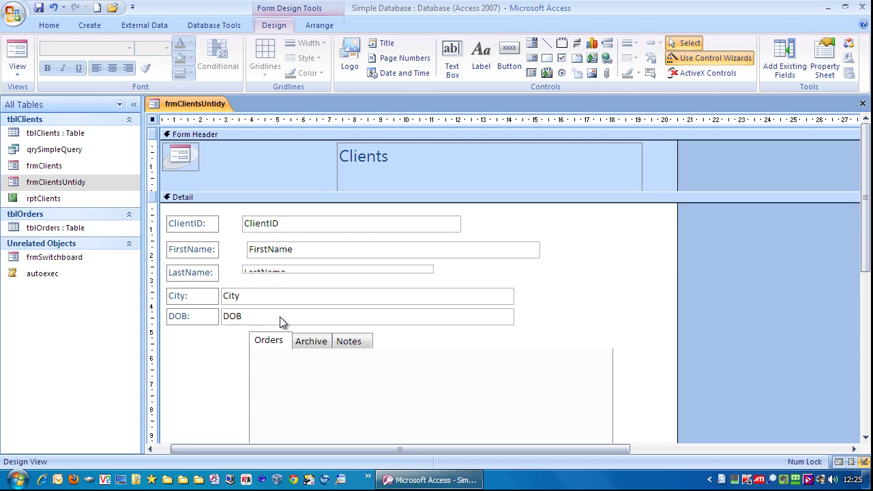
Step: Apply Align > Left so the five text boxes share one left edge
{"action": "right_click", "coordinate": [260, 226]}
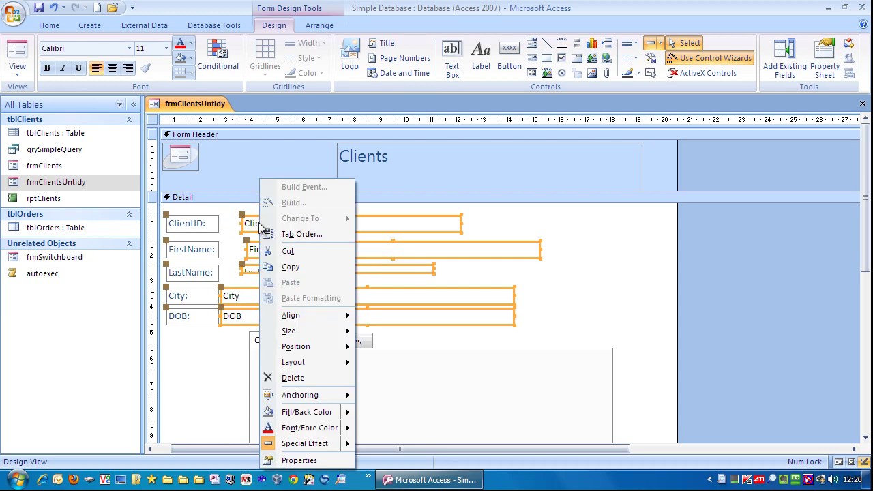
{"action": "mouse_move", "coordinate": [298, 317]}
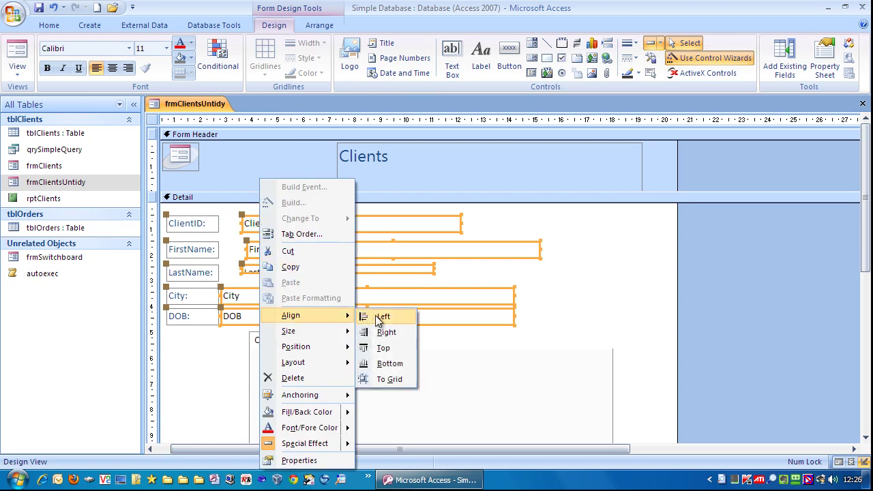
{"action": "left_click", "coordinate": [377, 316]}
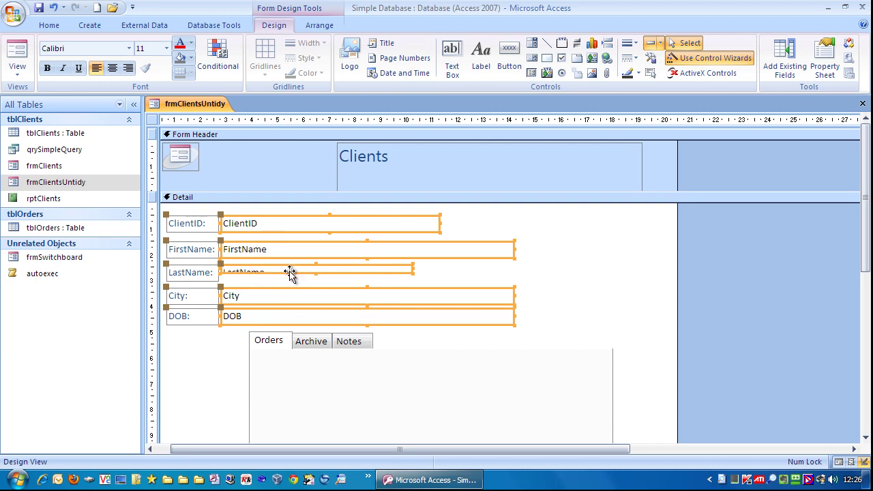
Step: Apply Size > To Tallest to the selected labels and text boxes
{"action": "right_click", "coordinate": [269, 250]}
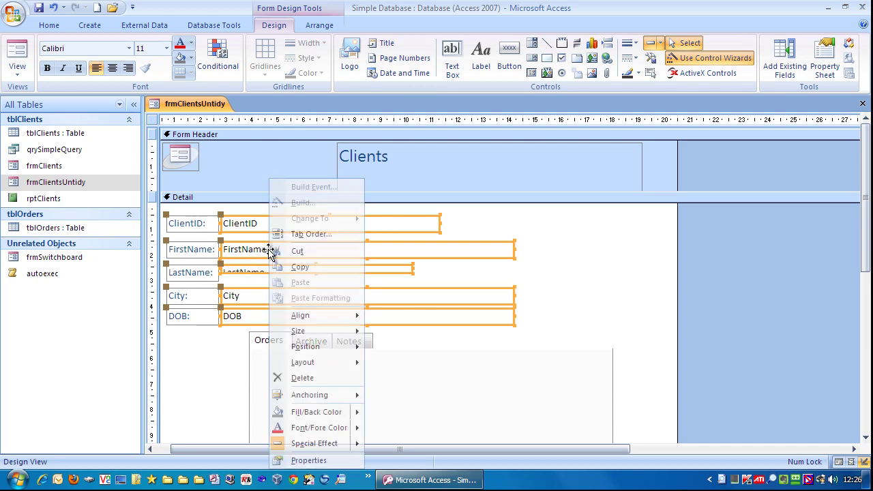
{"action": "mouse_move", "coordinate": [314, 331]}
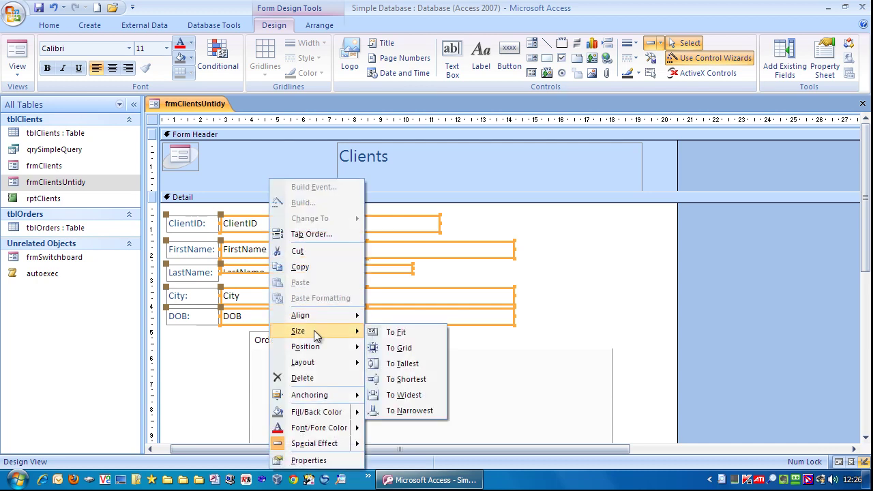
{"action": "left_click", "coordinate": [418, 365]}
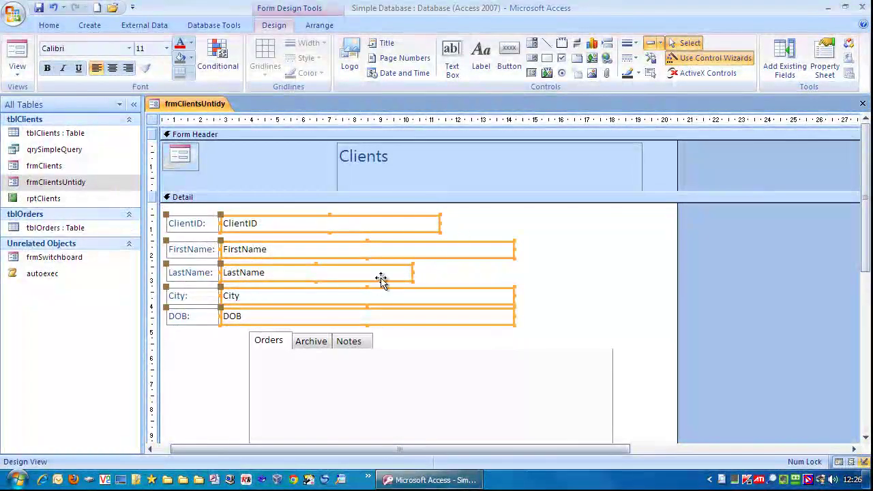
Step: Apply Size > To Widest so all five text boxes match the widest
{"action": "right_click", "coordinate": [301, 227]}
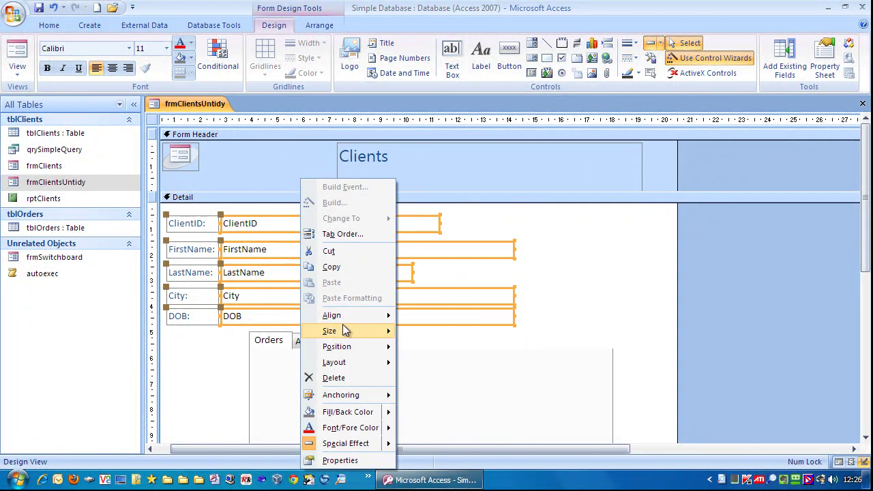
{"action": "mouse_move", "coordinate": [347, 331]}
{"action": "left_click", "coordinate": [436, 395]}
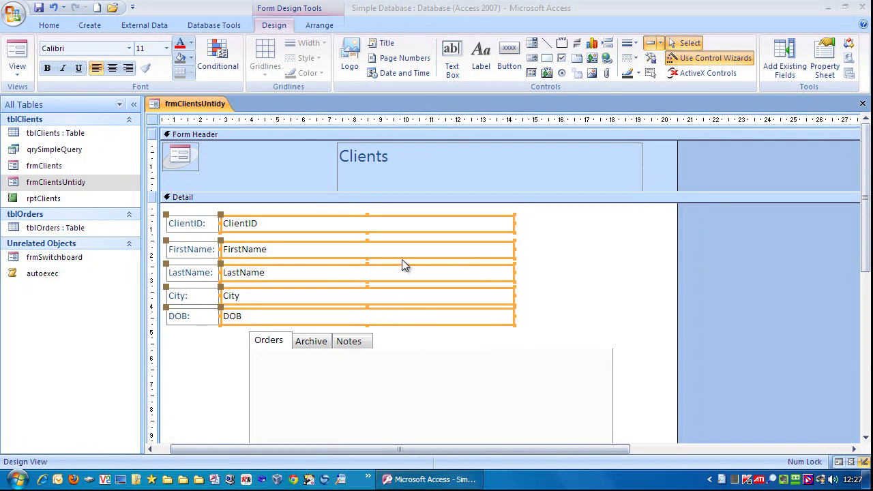
Step: Apply Equal Vertical spacing to the five label-and-field rows, then deselect them
{"action": "left_click", "coordinate": [318, 26]}
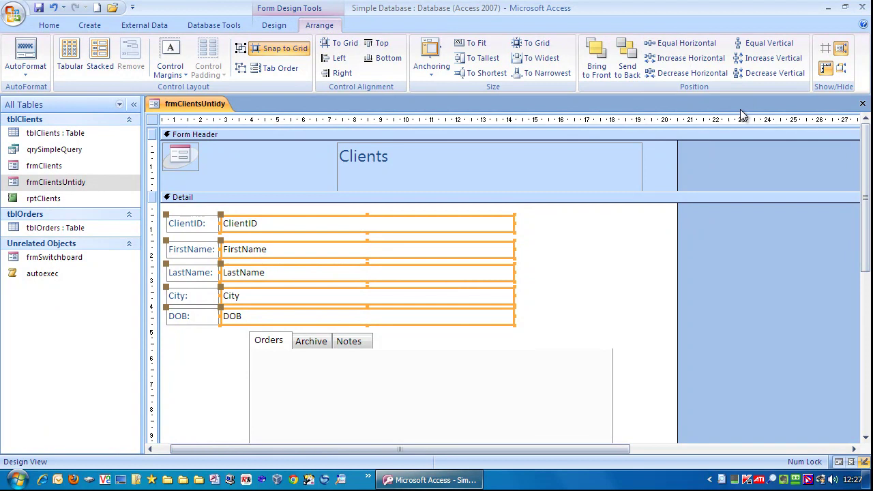
{"action": "left_click", "coordinate": [777, 42]}
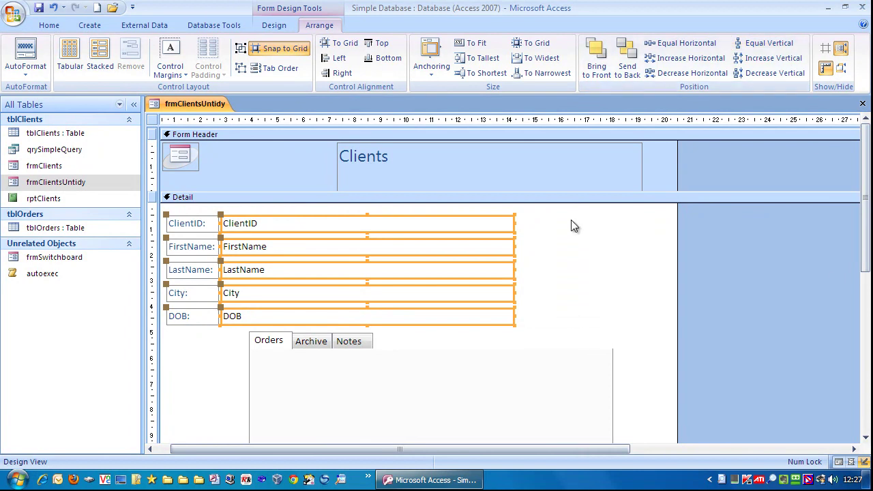
{"action": "left_click", "coordinate": [580, 236]}
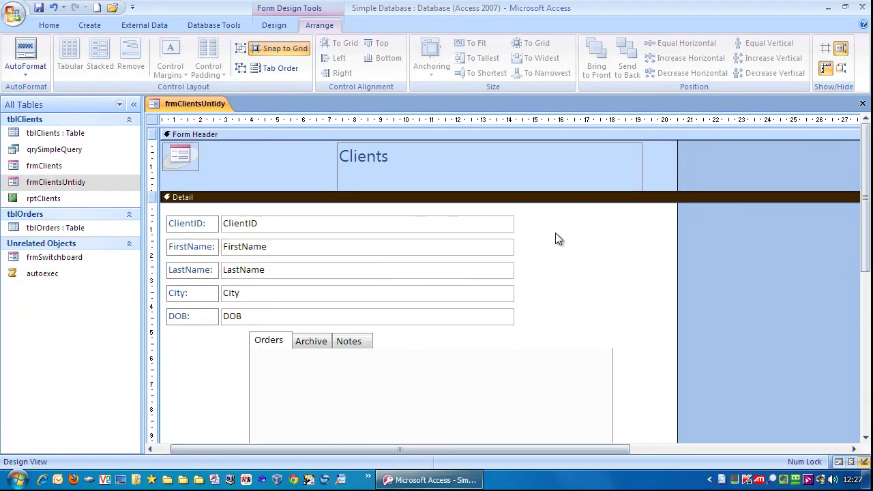
Step: Move the Clients title beside the logo and shift the Orders/Archive/Notes tabs left under the labels
{"action": "left_click_drag", "start_coordinate": [438, 155], "coordinate": [309, 148]}
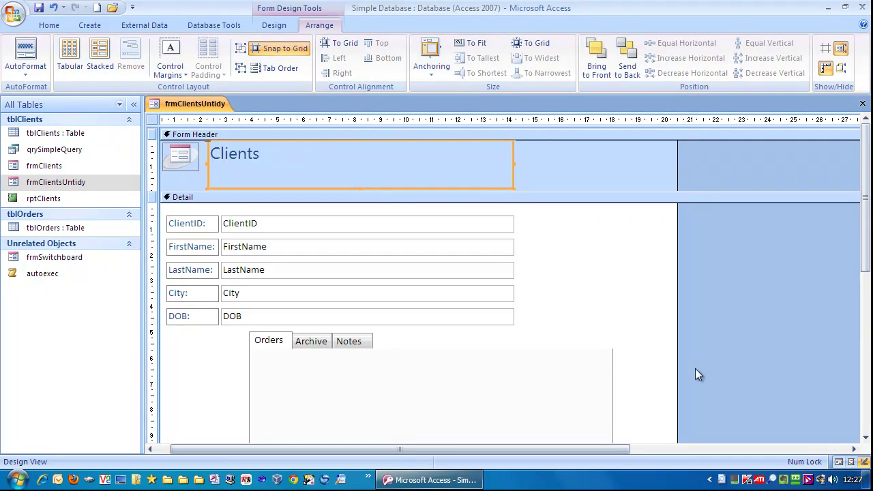
{"action": "left_click", "coordinate": [623, 260]}
{"action": "scroll", "coordinate": [623, 257], "scroll_direction": "down", "scroll_amount": 2}
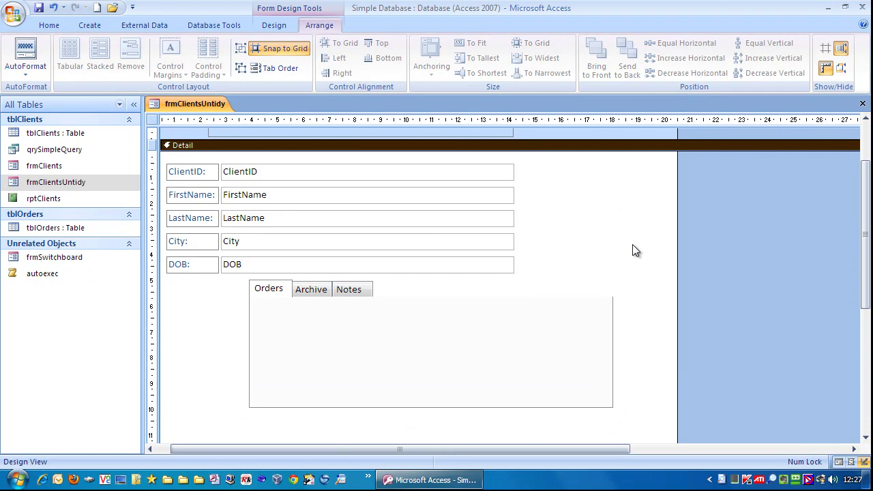
{"action": "left_click", "coordinate": [401, 292]}
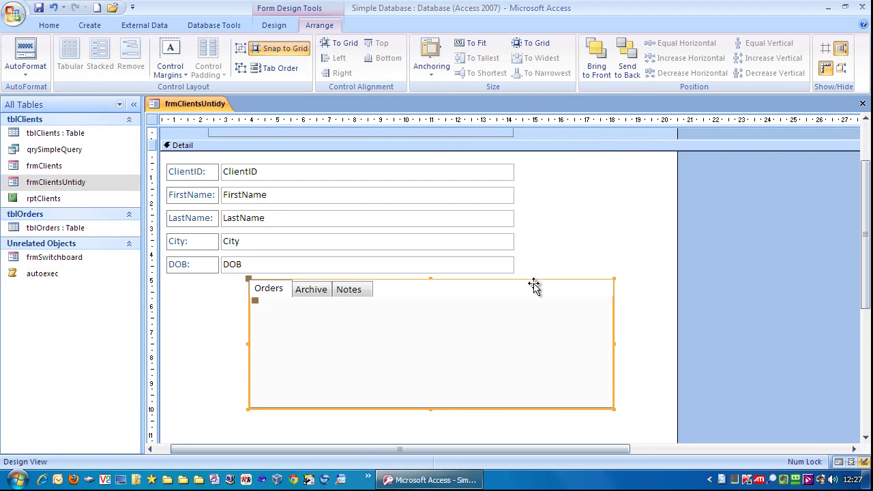
{"action": "left_click_drag", "start_coordinate": [534, 285], "coordinate": [452, 286]}
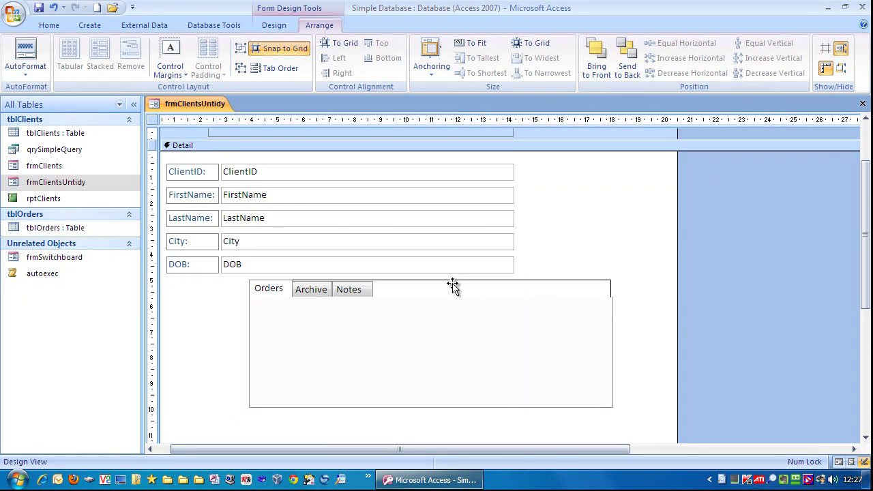
{"action": "left_click", "coordinate": [614, 235]}
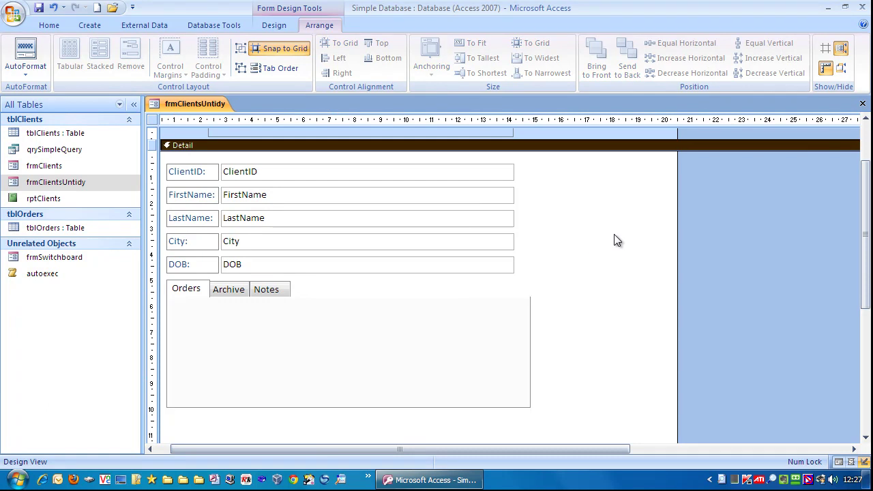
Step: Drag the Form Footer bar up and the form's right edge left to fit the controls
{"action": "scroll", "coordinate": [614, 239], "scroll_direction": "down", "scroll_amount": 3}
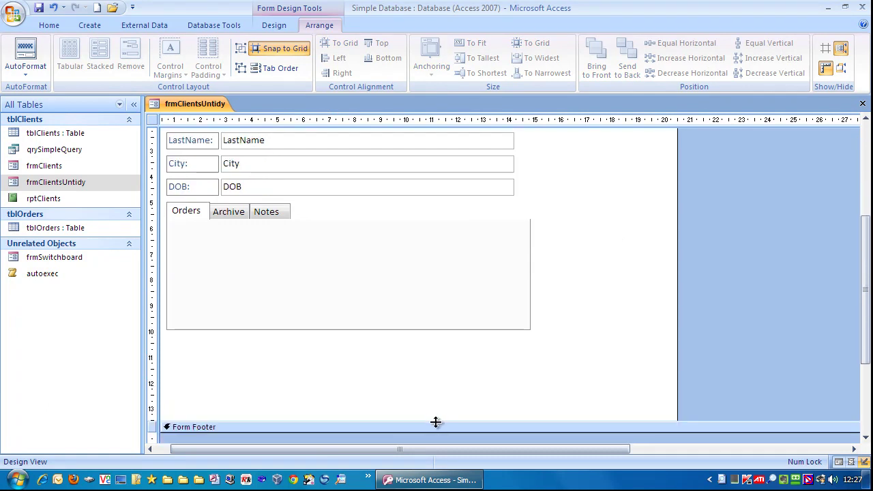
{"action": "left_click_drag", "start_coordinate": [436, 423], "coordinate": [444, 347]}
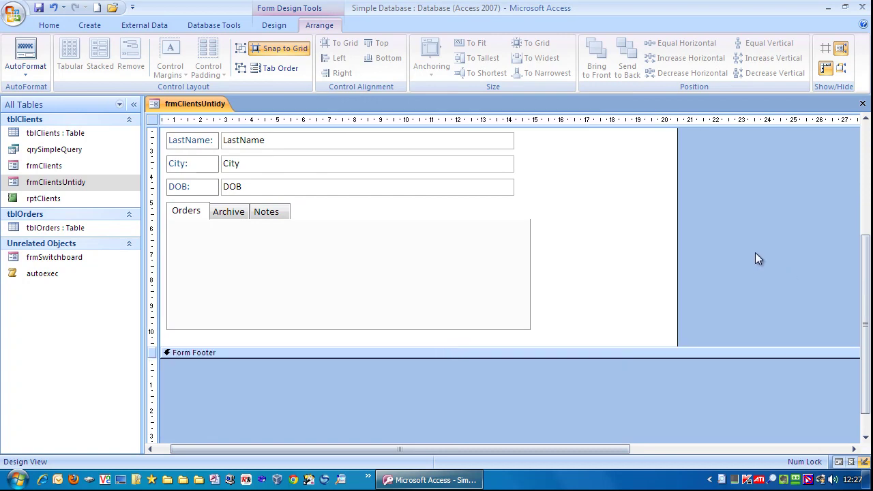
{"action": "left_click_drag", "start_coordinate": [676, 256], "coordinate": [552, 271]}
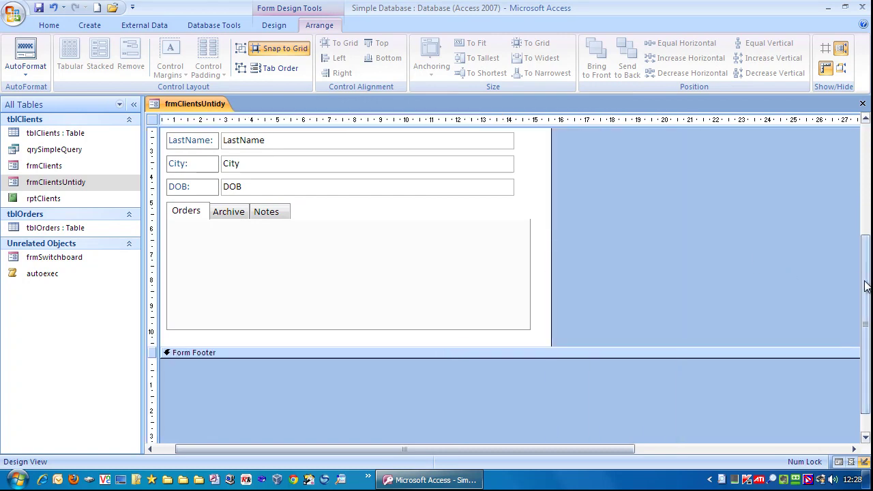
{"action": "left_click_drag", "start_coordinate": [865, 287], "coordinate": [865, 174]}
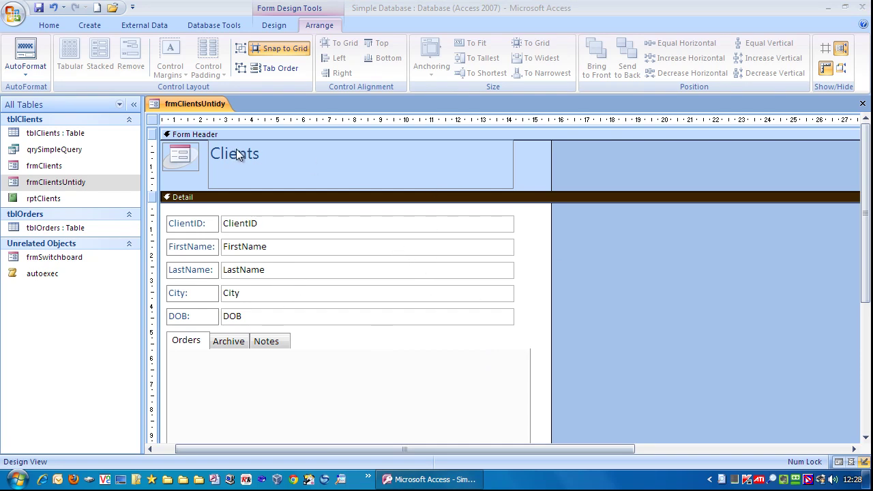
Step: Reduce the Clients title and form header heights, then switch frmClientsUntidy to Form View
{"action": "left_click", "coordinate": [283, 156]}
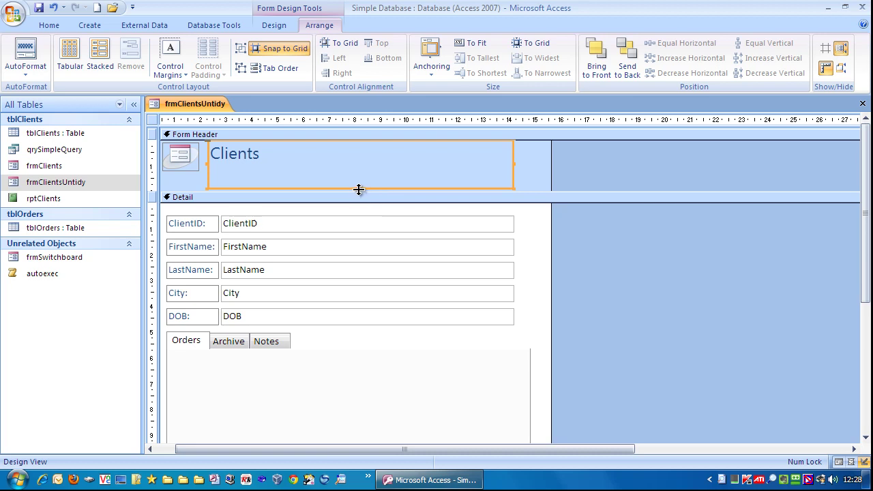
{"action": "left_click_drag", "start_coordinate": [362, 189], "coordinate": [400, 178]}
{"action": "left_click", "coordinate": [399, 178]}
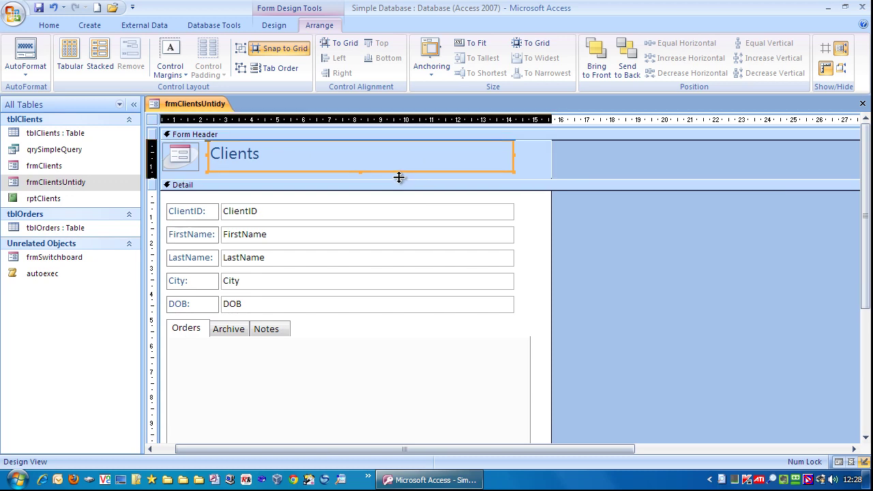
{"action": "left_click", "coordinate": [399, 177]}
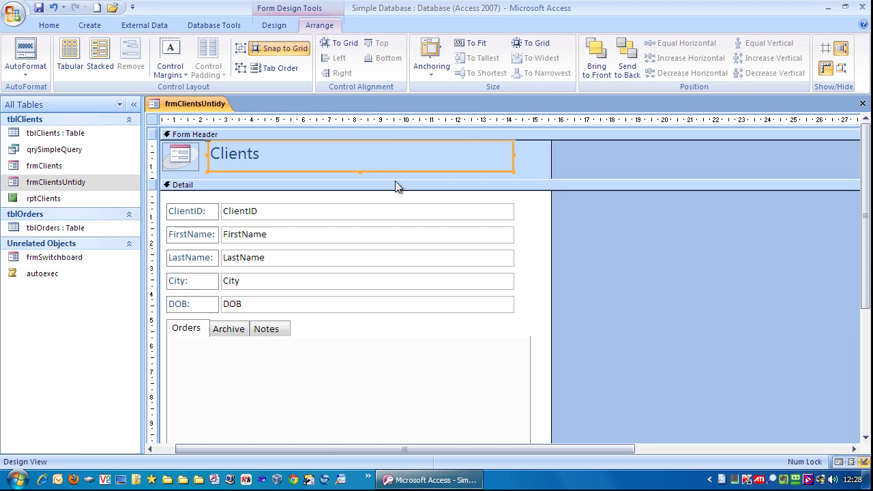
{"action": "left_click_drag", "start_coordinate": [394, 177], "coordinate": [393, 174]}
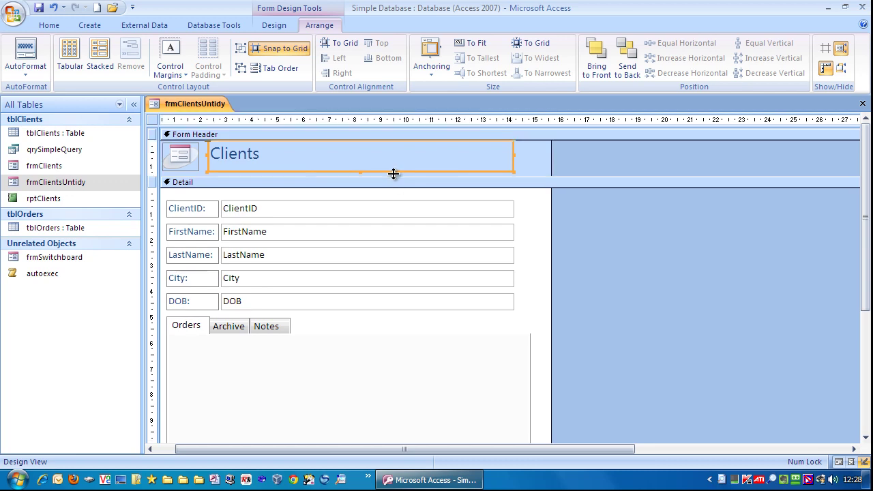
{"action": "left_click", "coordinate": [50, 24]}
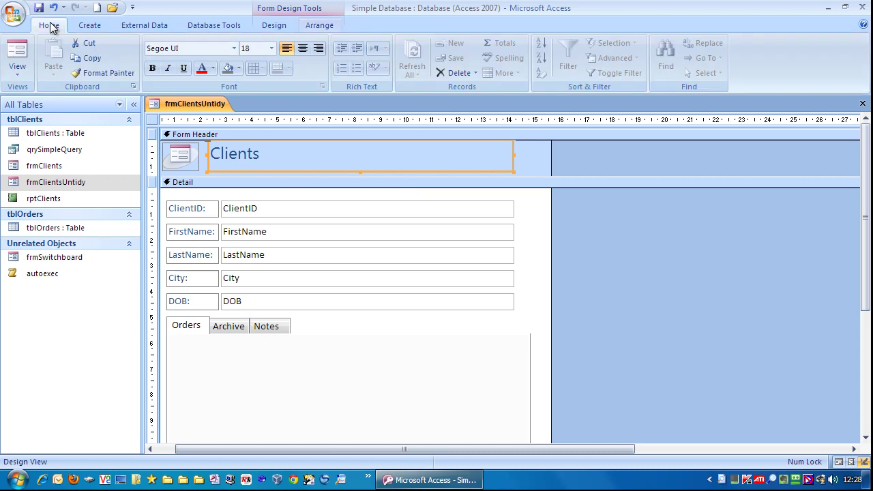
{"action": "left_click", "coordinate": [17, 57]}
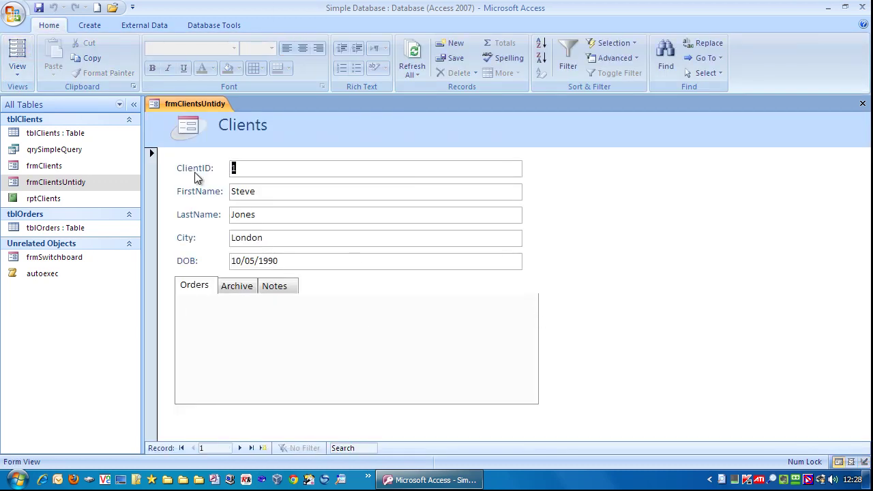